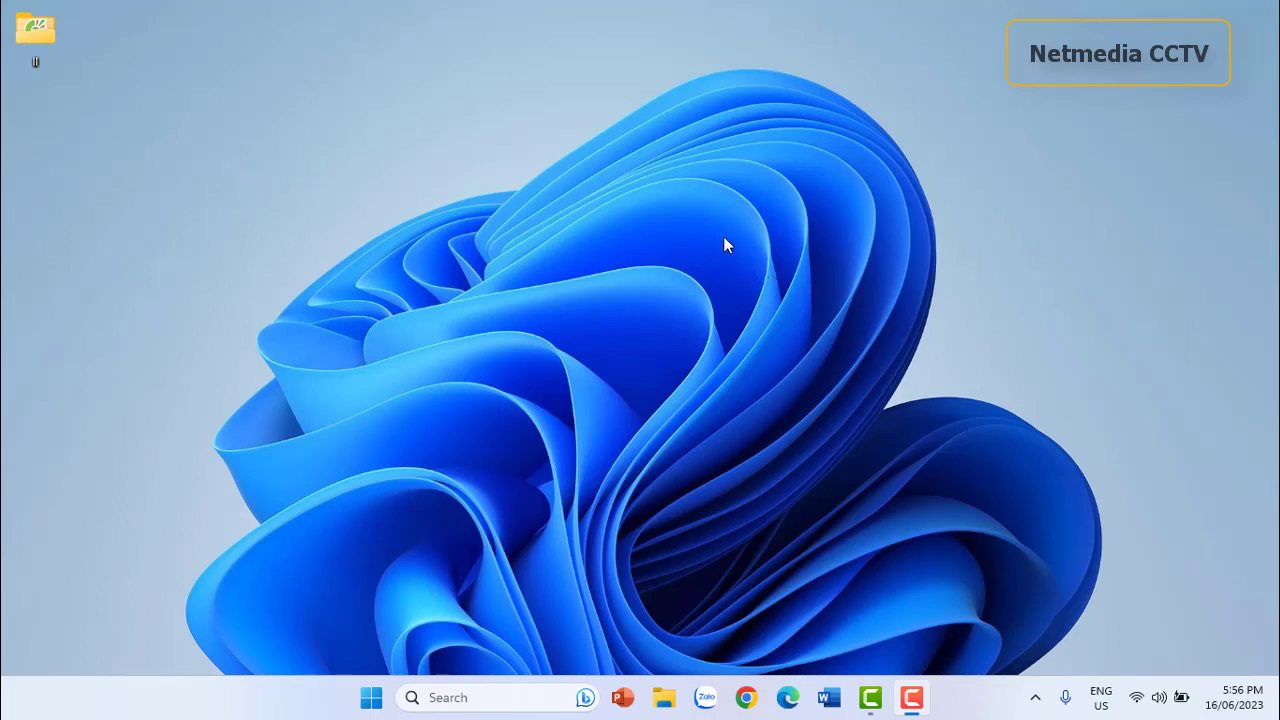
Open the desktop icon settings from the Themes personalization page and move the dialog clear of the page's edge.
click(714, 291)
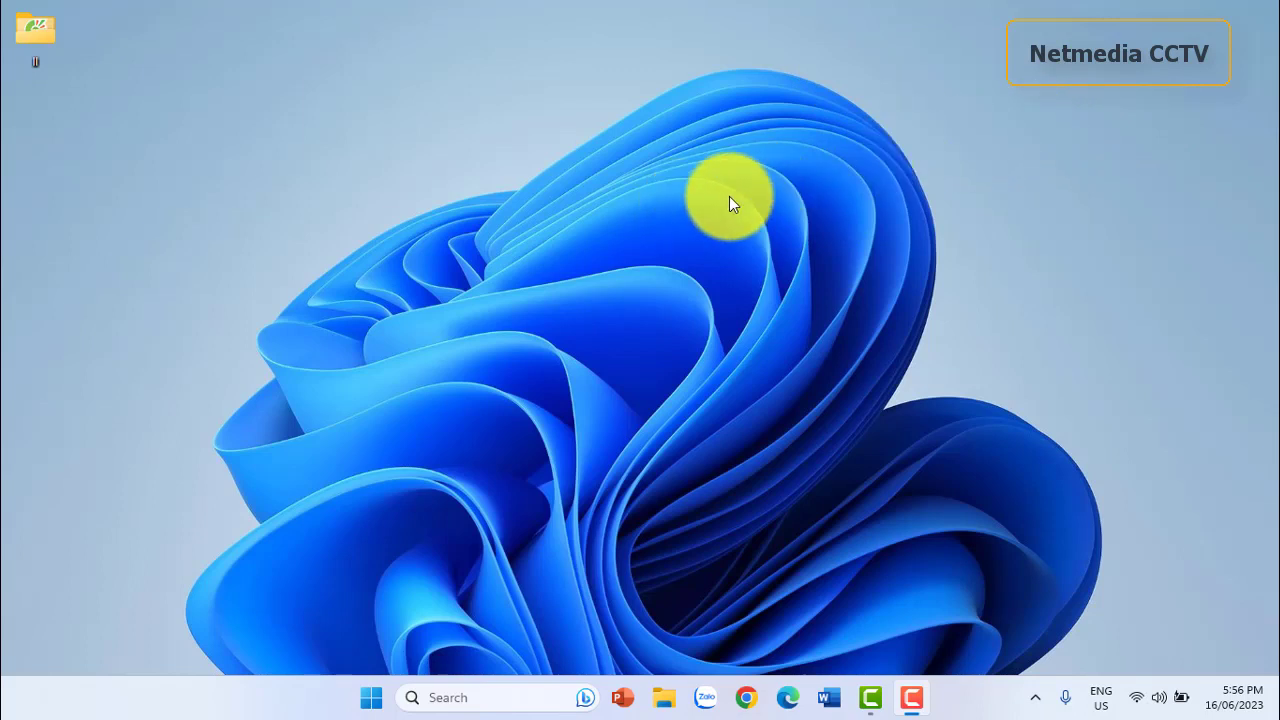
right_click(842, 218)
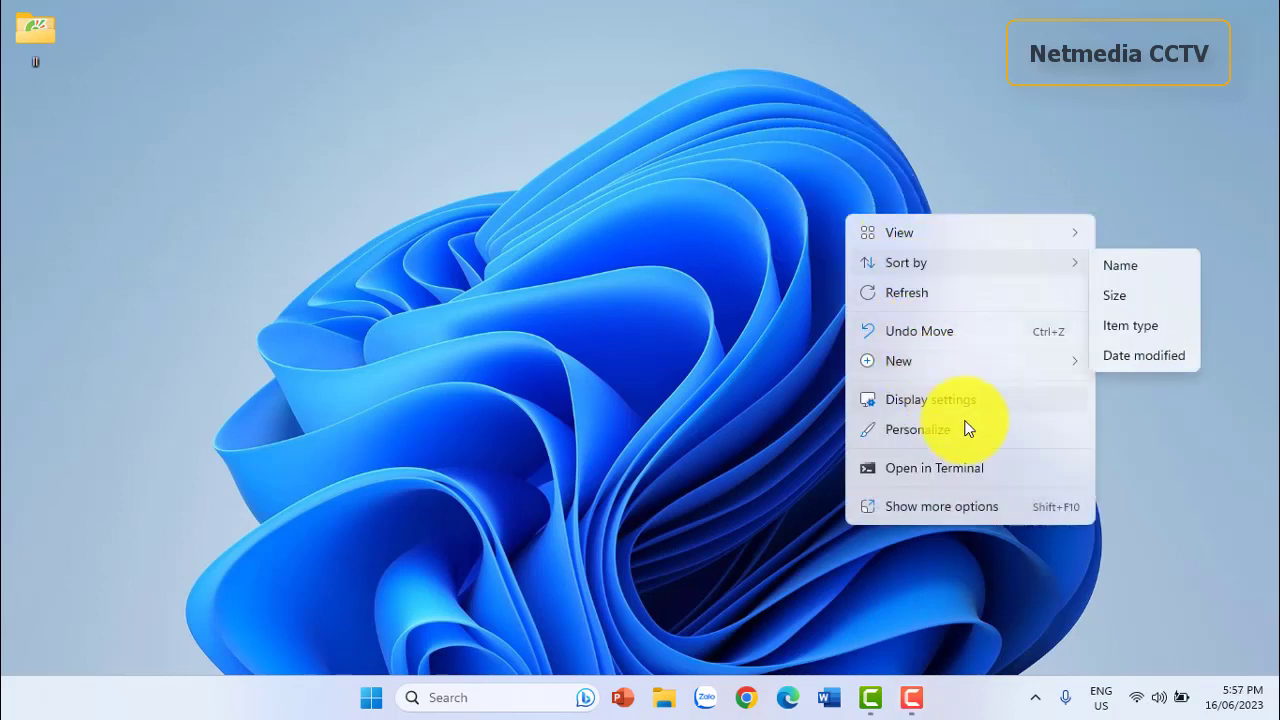
click(933, 436)
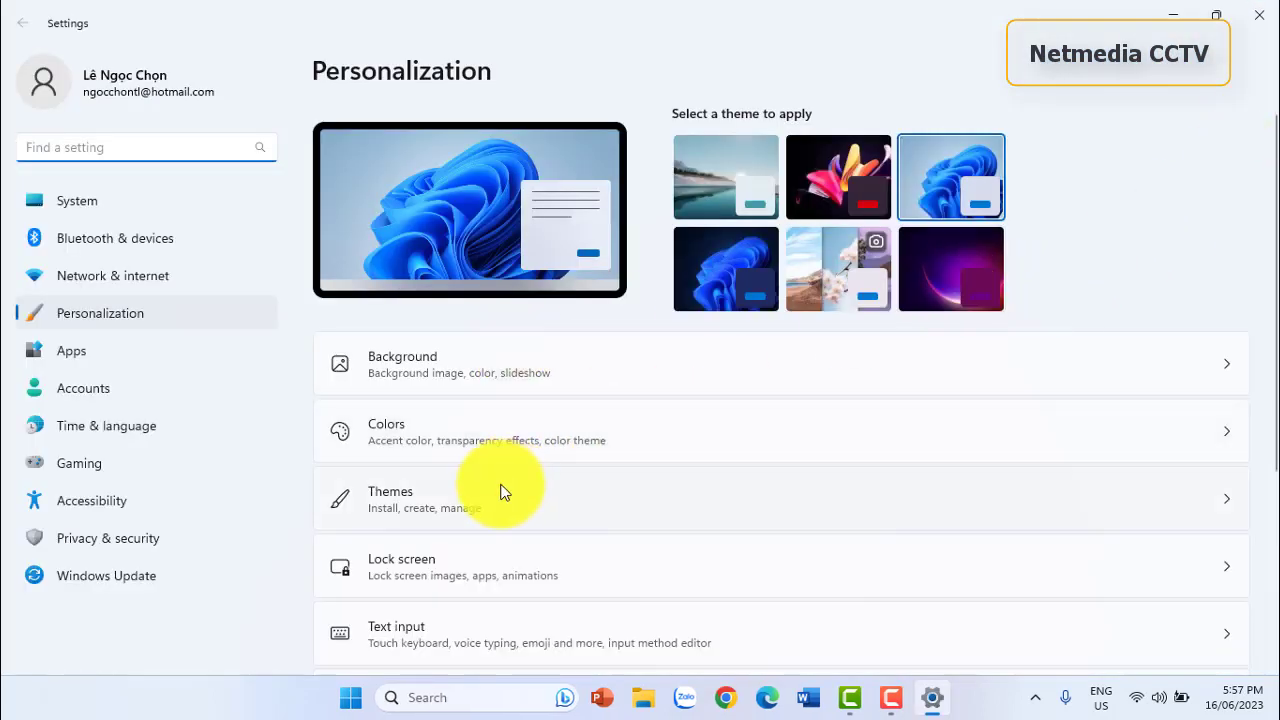
click(431, 505)
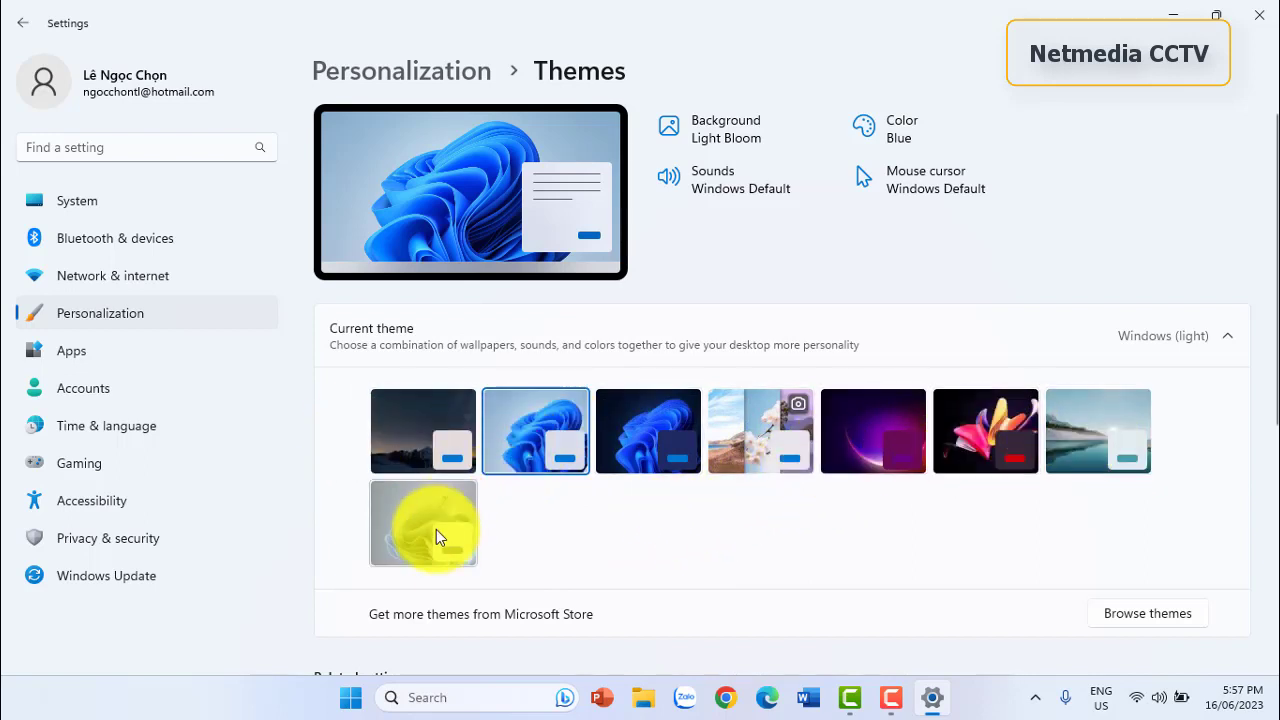
scroll(791, 535, down, 1)
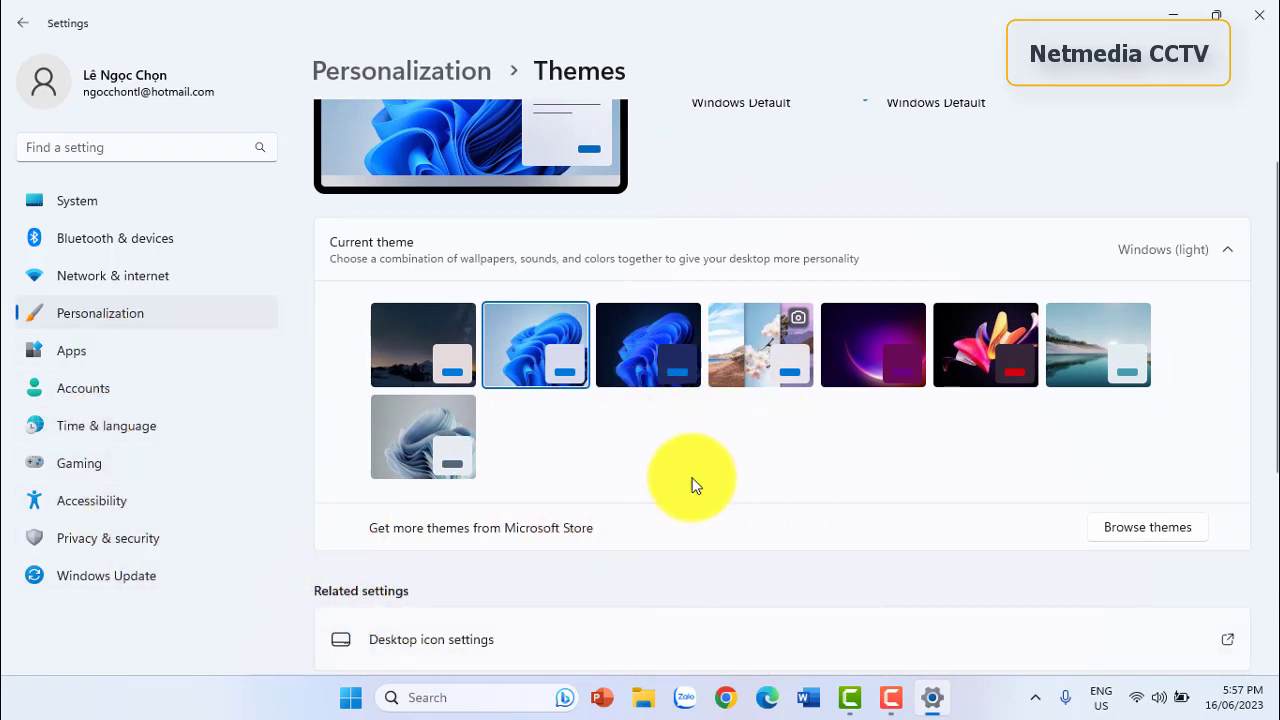
scroll(722, 460, down, 2)
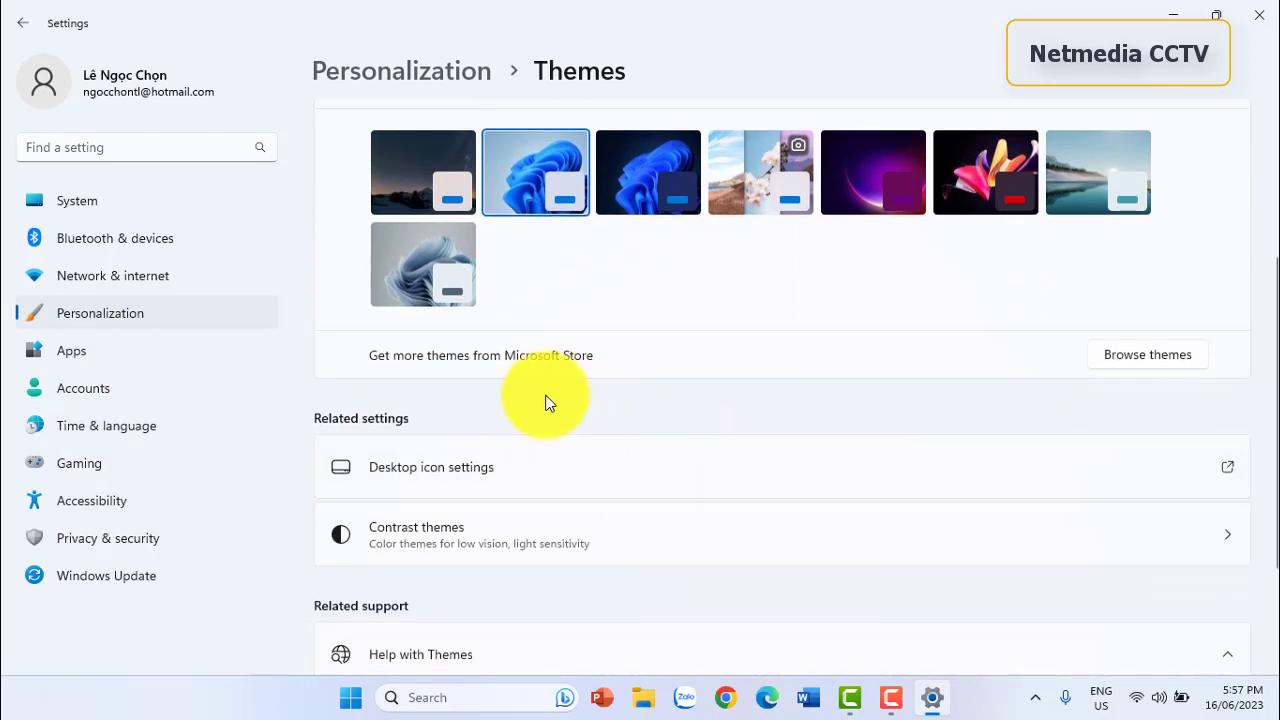
click(458, 474)
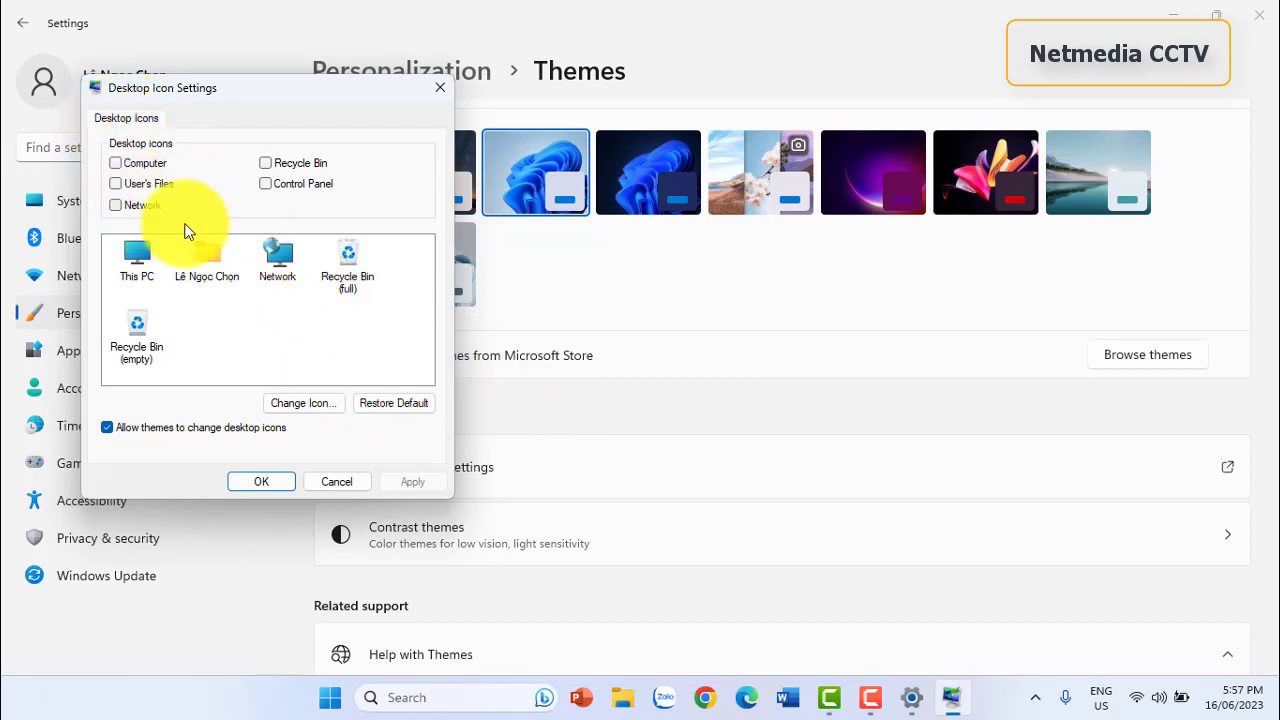
drag(236, 100, 607, 93)
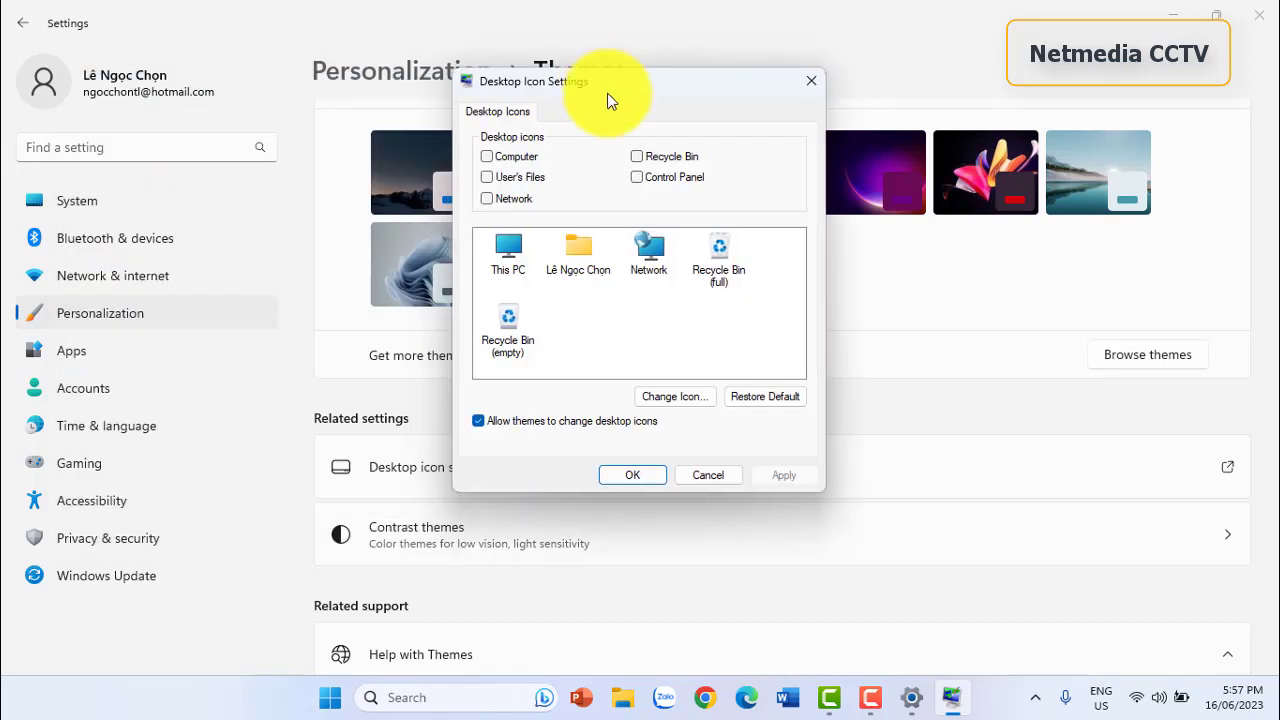
Enable the Computer, Network, Recycle Bin and Control Panel desktop icons, apply the change, and minimize the Settings window.
click(487, 157)
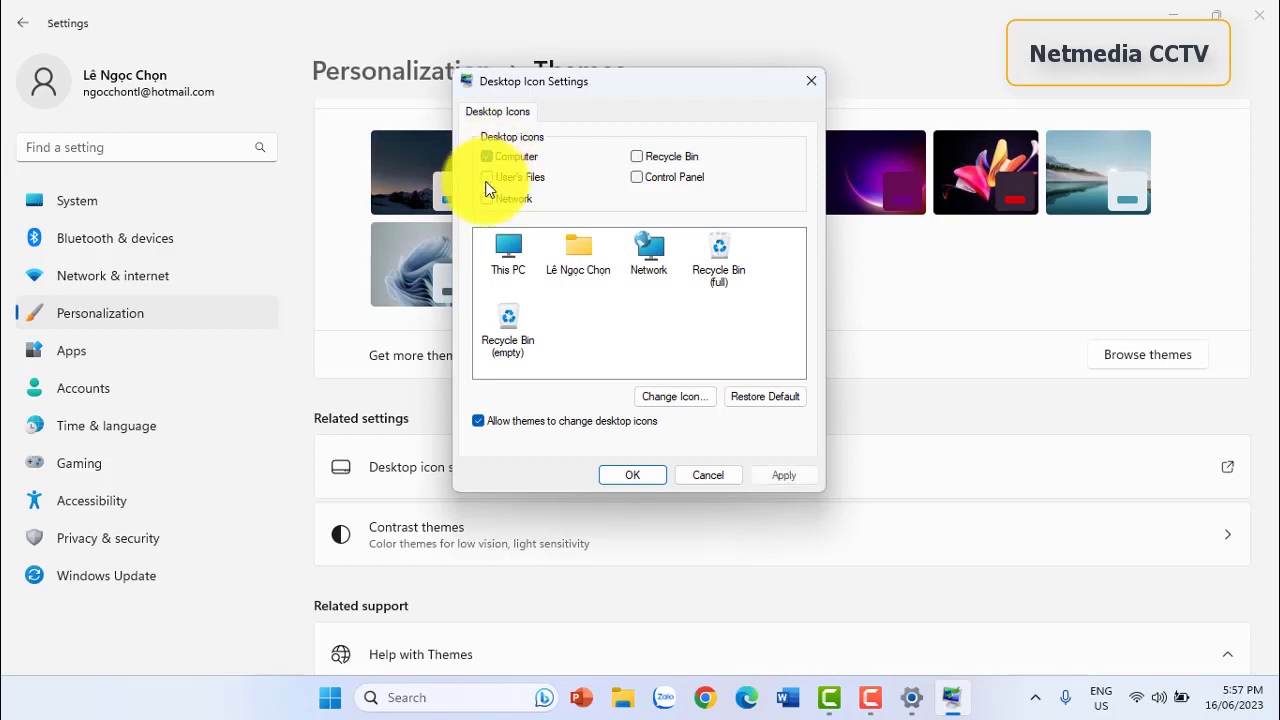
click(488, 200)
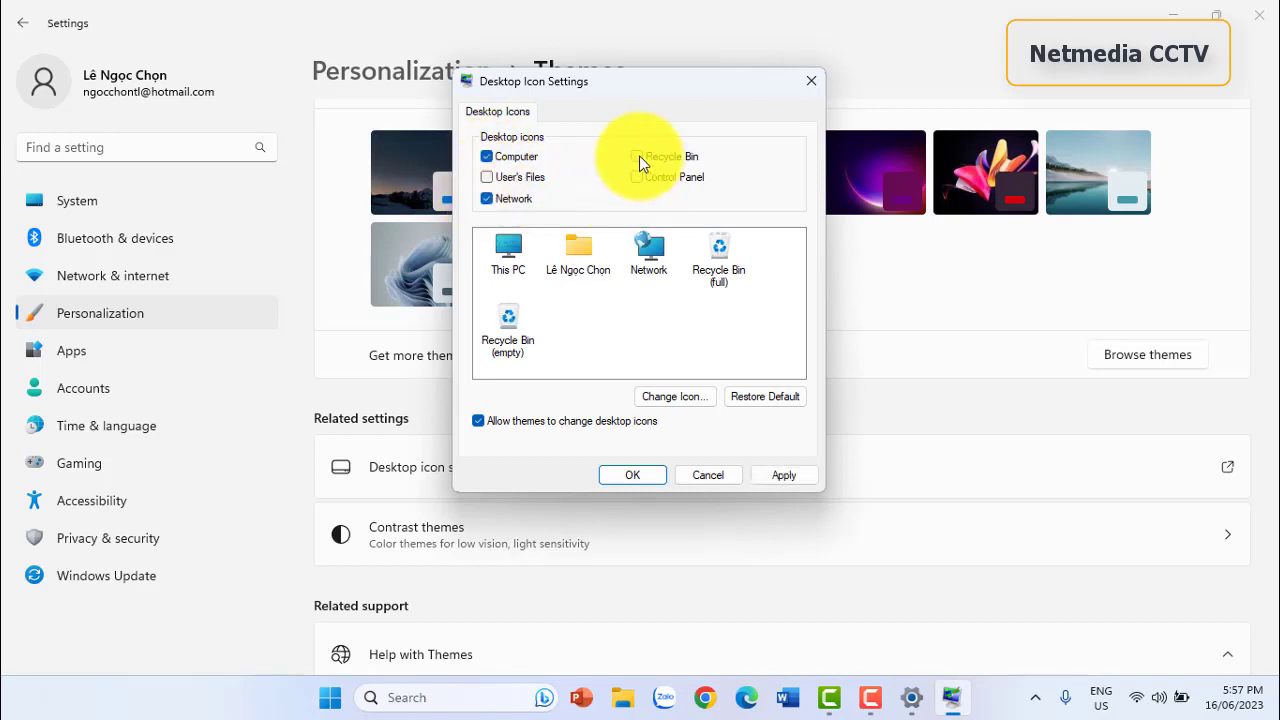
click(638, 157)
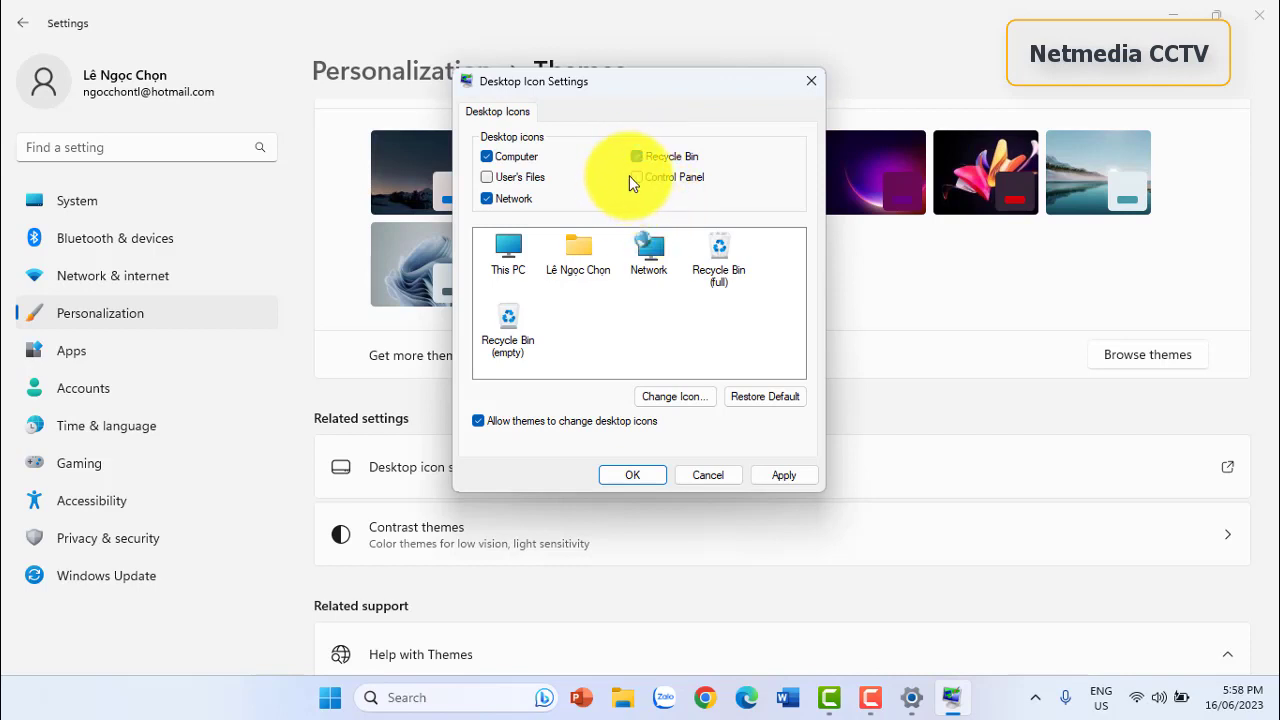
click(637, 178)
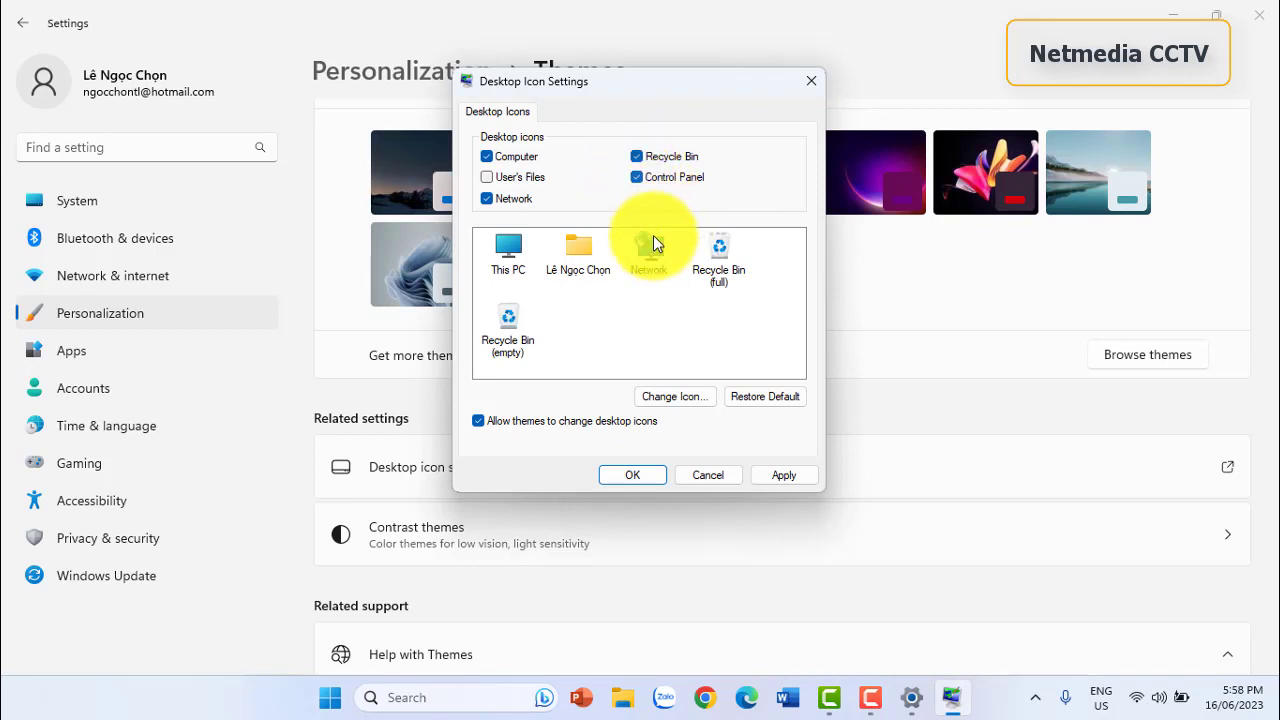
click(779, 470)
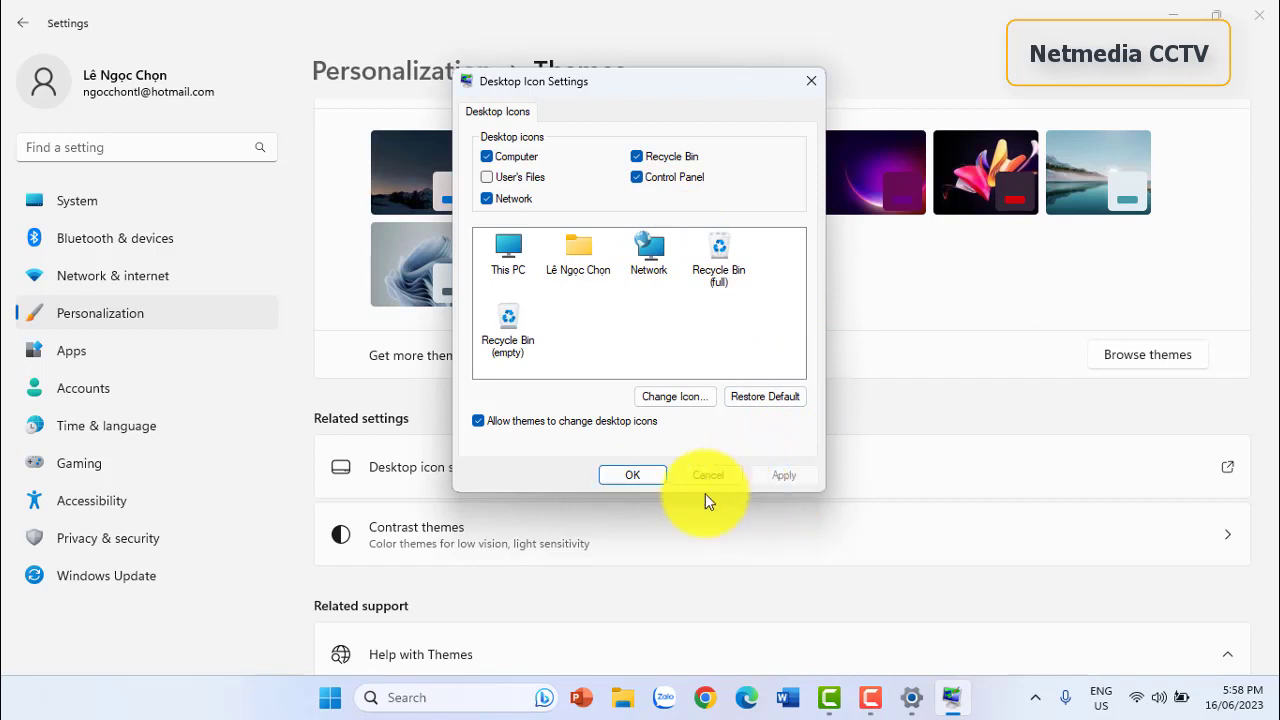
click(637, 475)
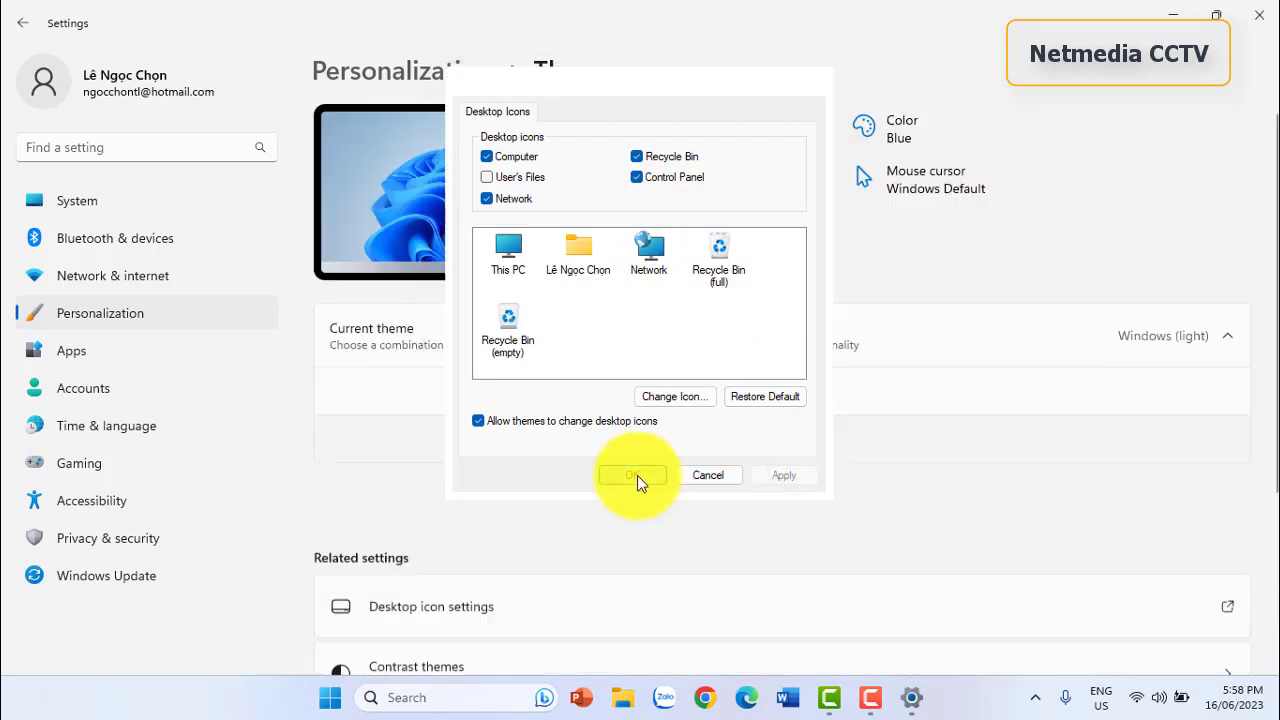
click(1170, 14)
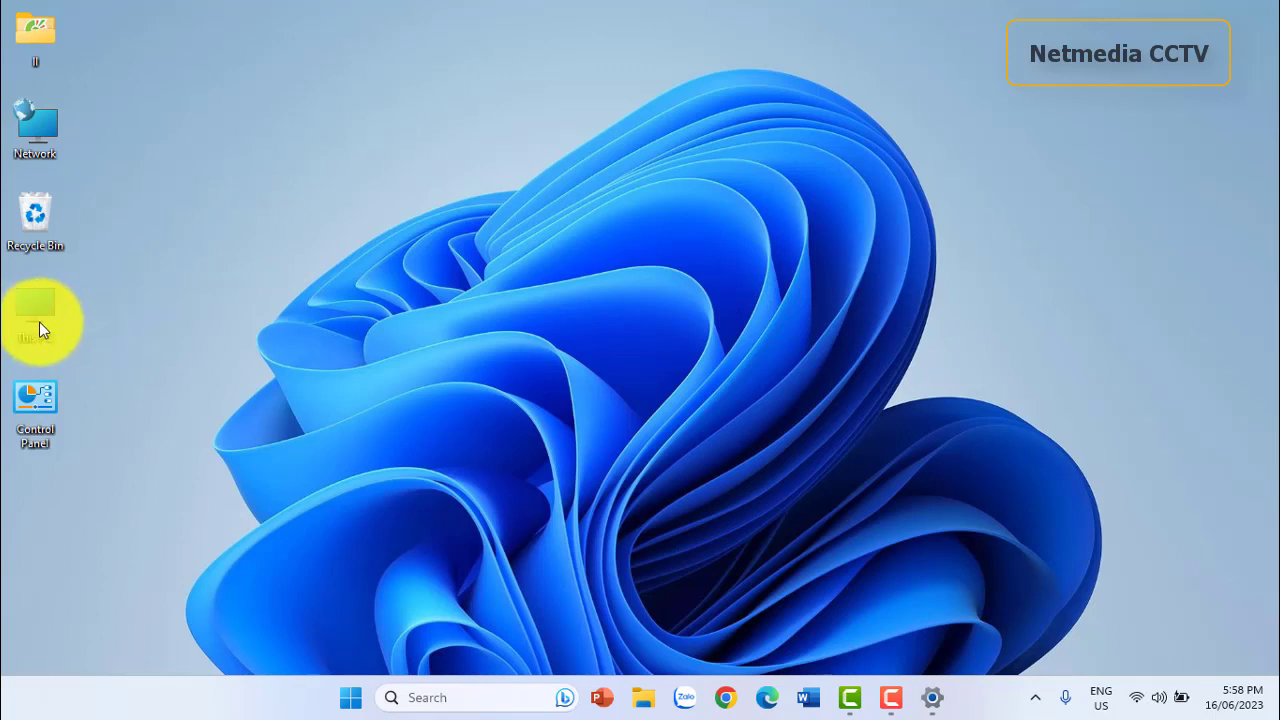
Move the This PC, Control Panel, Network and Recycle Bin icons freely into the desktop's first row.
drag(39, 322, 112, 52)
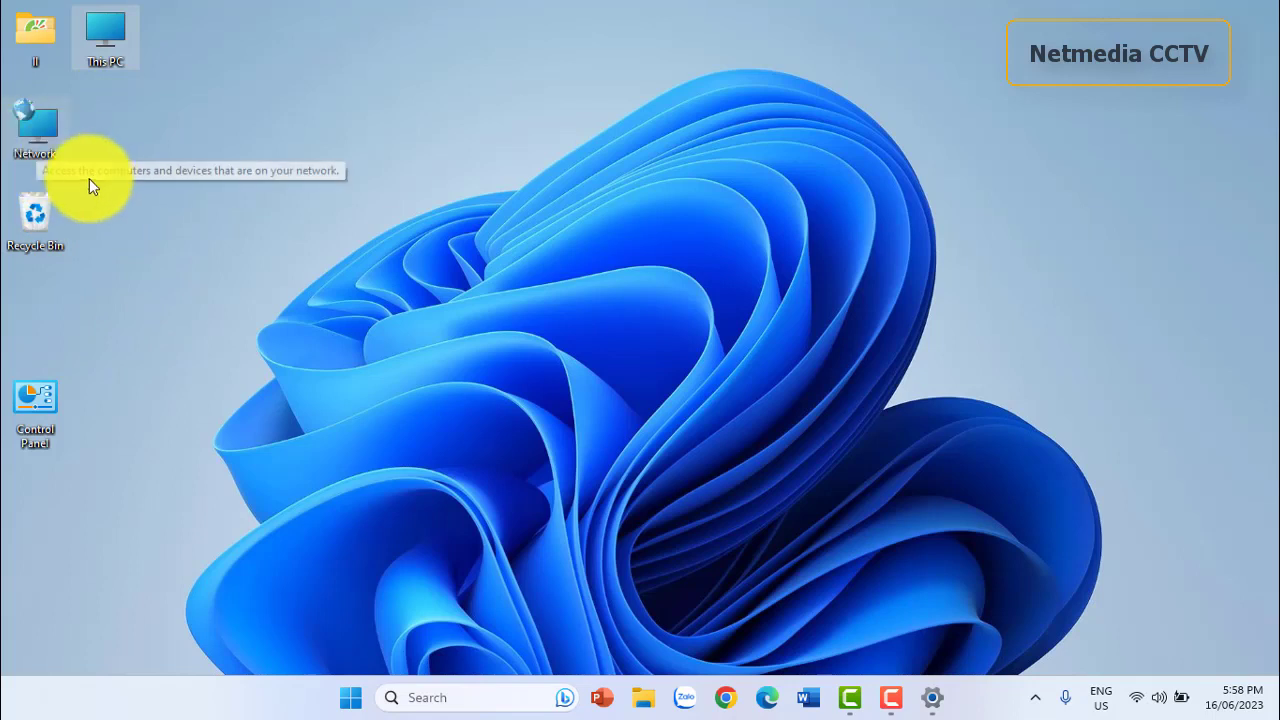
drag(38, 400, 176, 52)
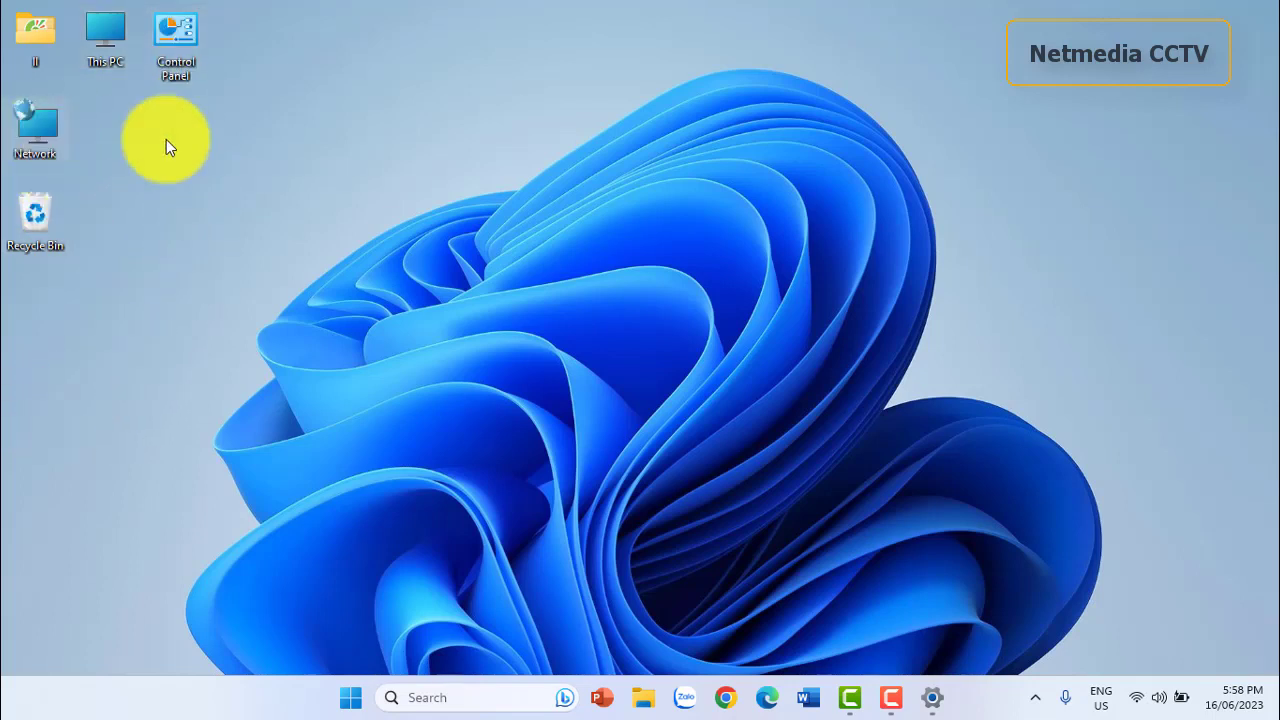
drag(35, 125, 457, 50)
drag(69, 222, 630, 45)
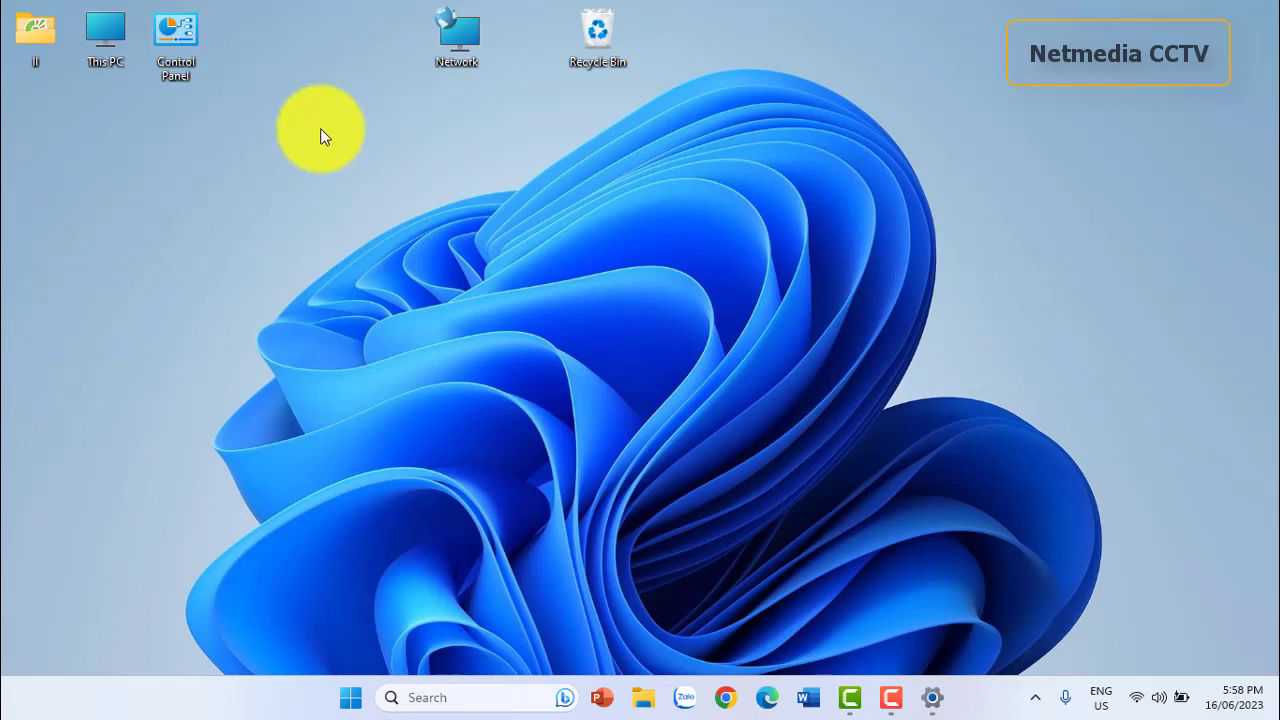
Turn on Auto arrange icons for the desktop.
right_click(547, 155)
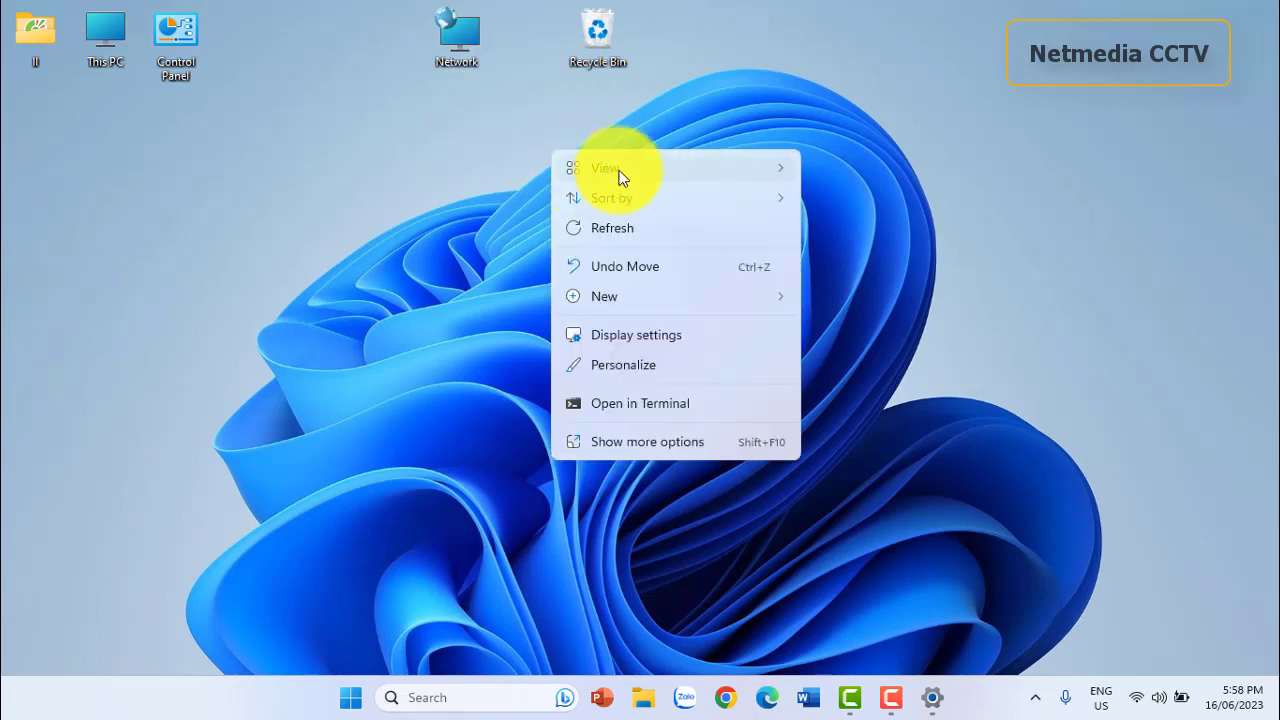
mouse_move(627, 168)
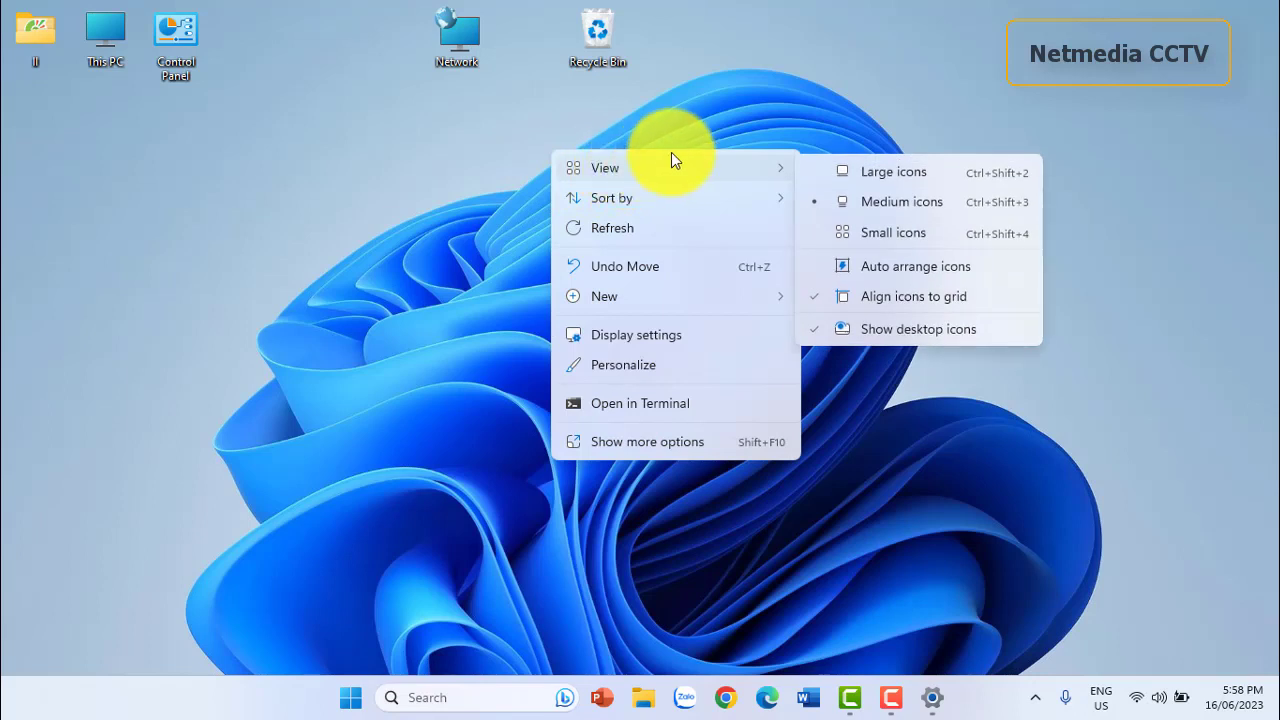
mouse_move(785, 170)
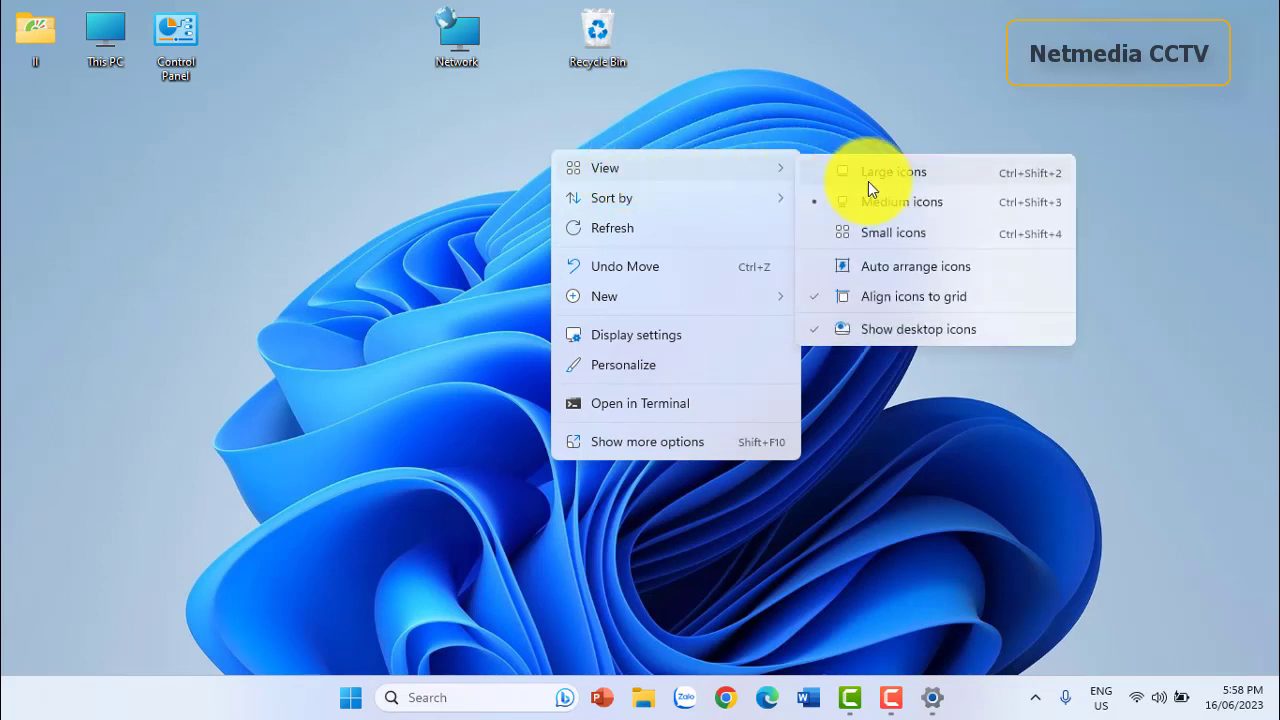
click(917, 268)
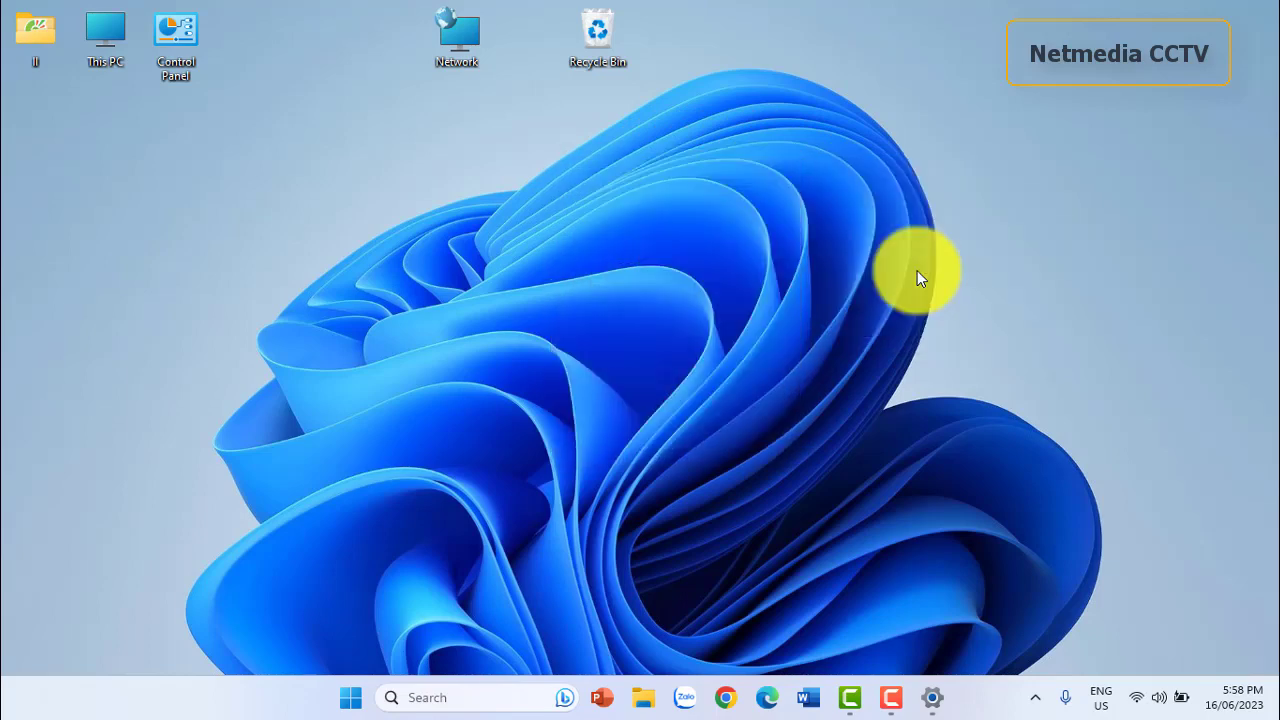
Reorder the auto-arranged desktop icons so This PC comes directly after the II folder, followed by Recycle Bin.
drag(43, 307, 57, 106)
drag(37, 316, 57, 95)
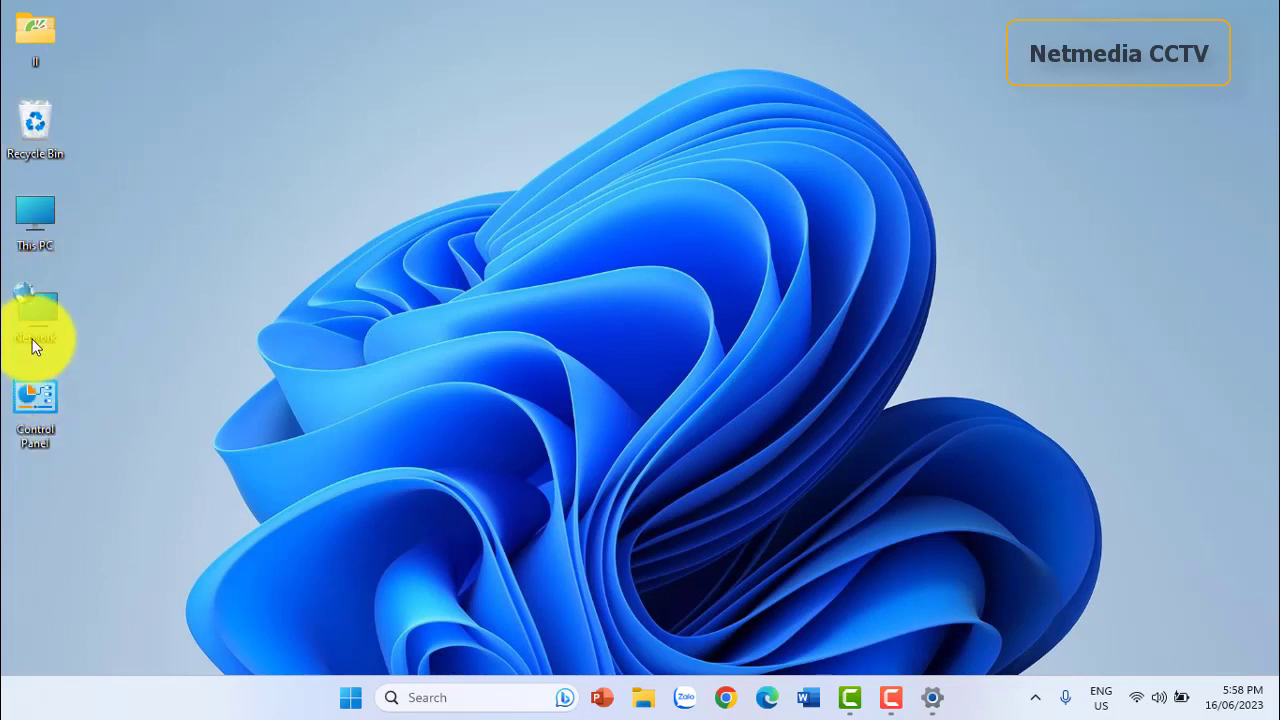
drag(40, 212, 294, 91)
click(271, 201)
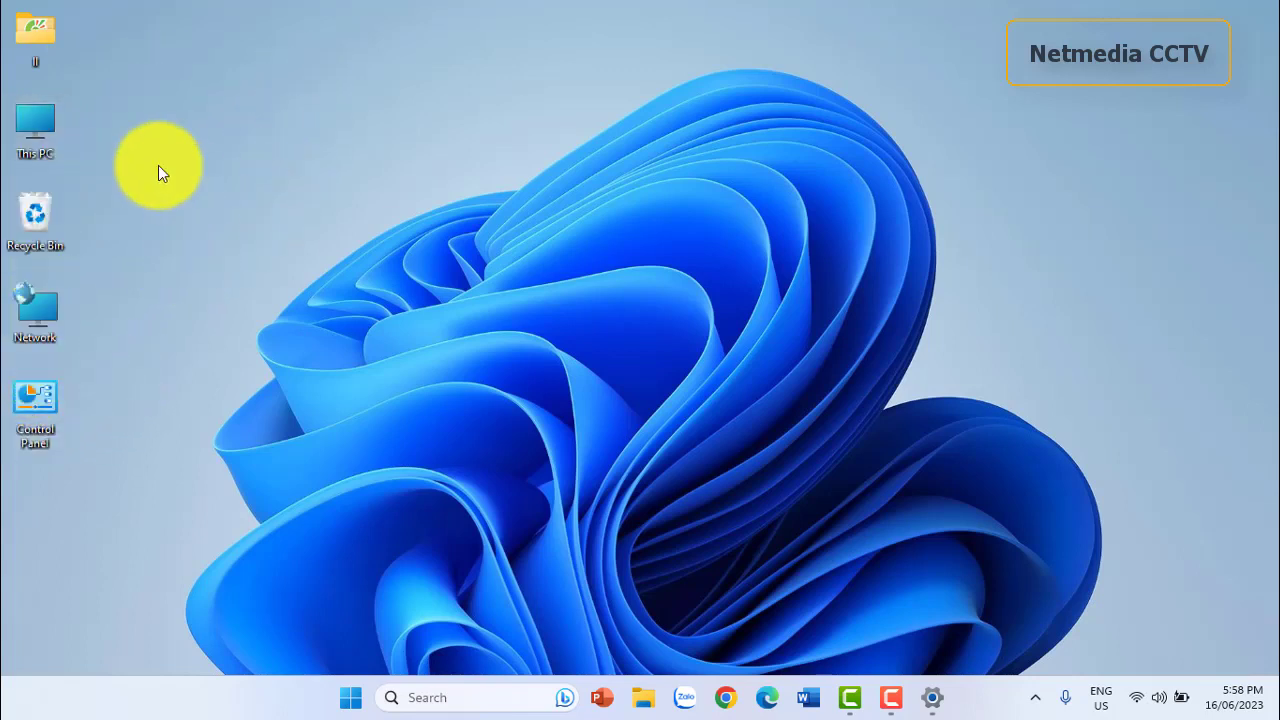
Turn off Auto arrange icons for the desktop.
right_click(190, 125)
mouse_move(303, 135)
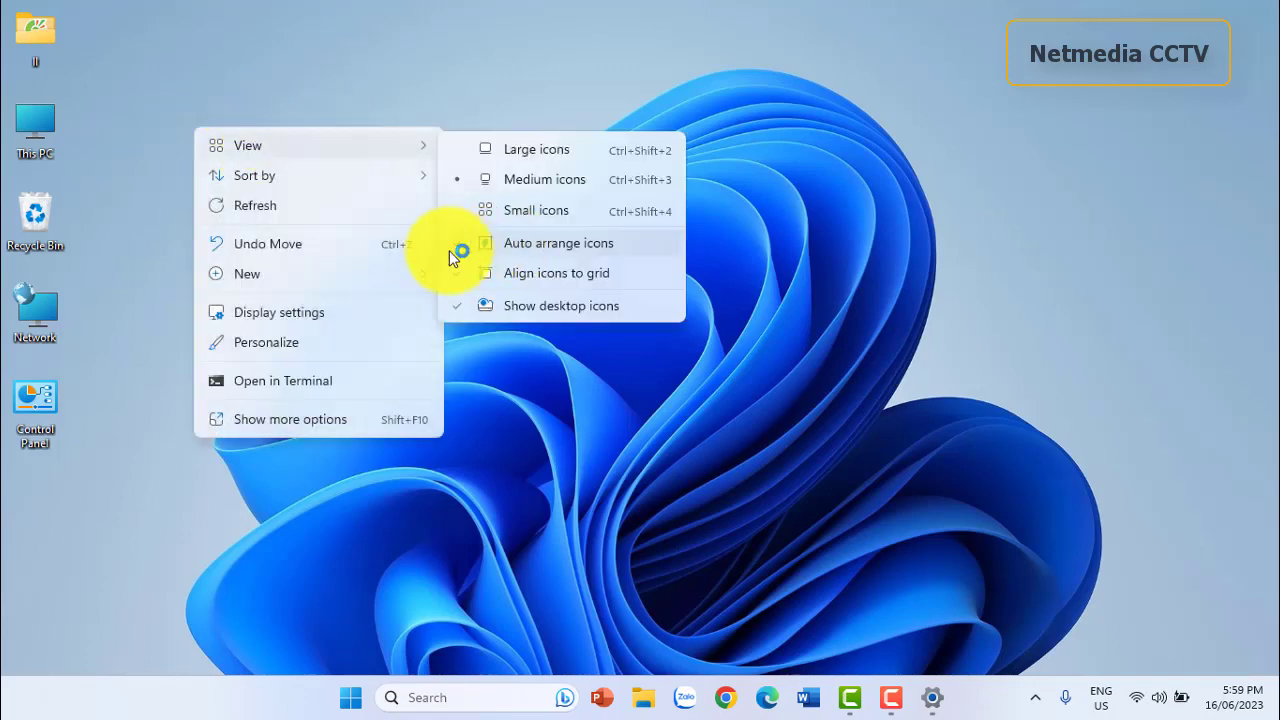
click(522, 246)
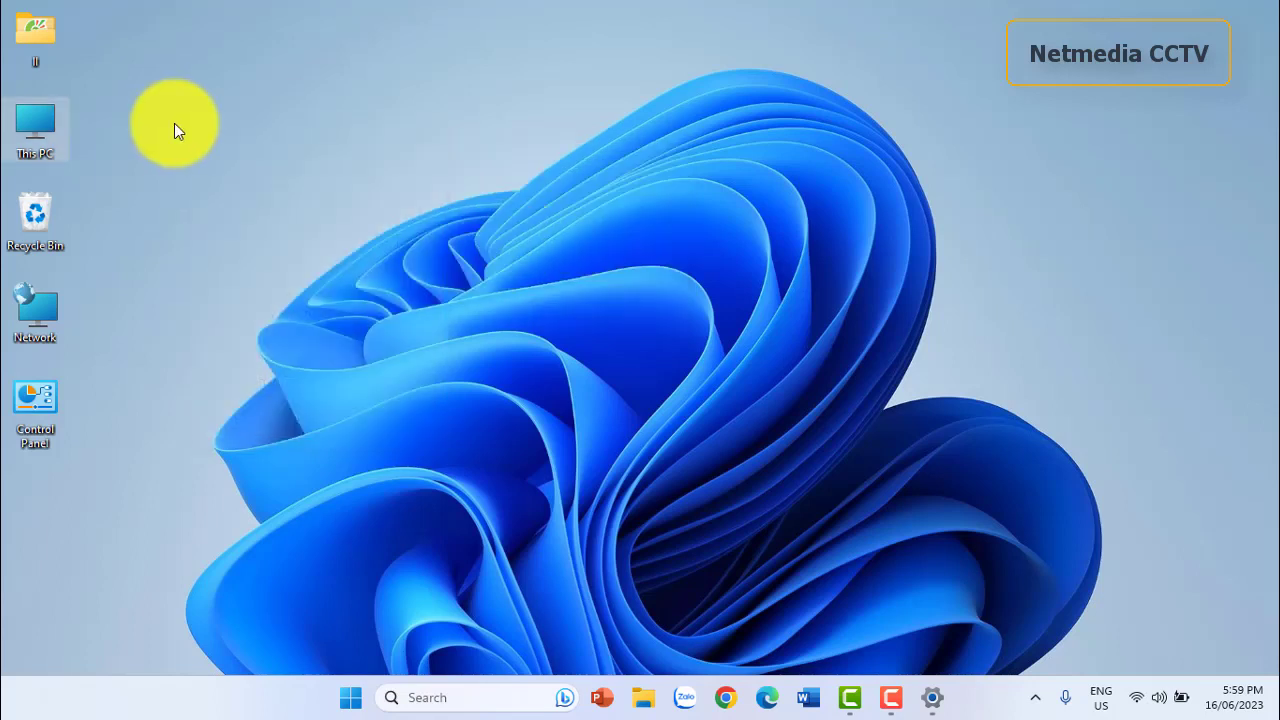
Line up Recycle Bin, This PC, Network and Control Panel in the desktop's first row and place the II folder on its own below them.
drag(44, 156, 610, 45)
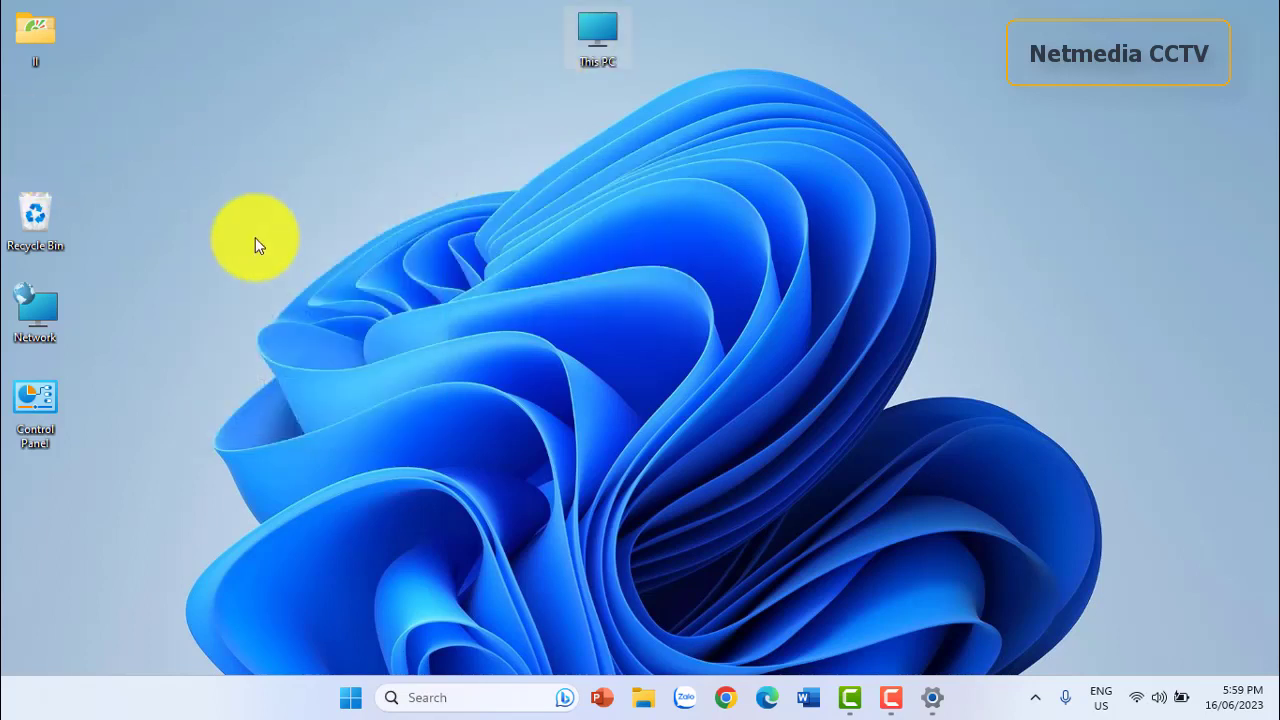
drag(36, 330, 670, 50)
drag(46, 219, 527, 42)
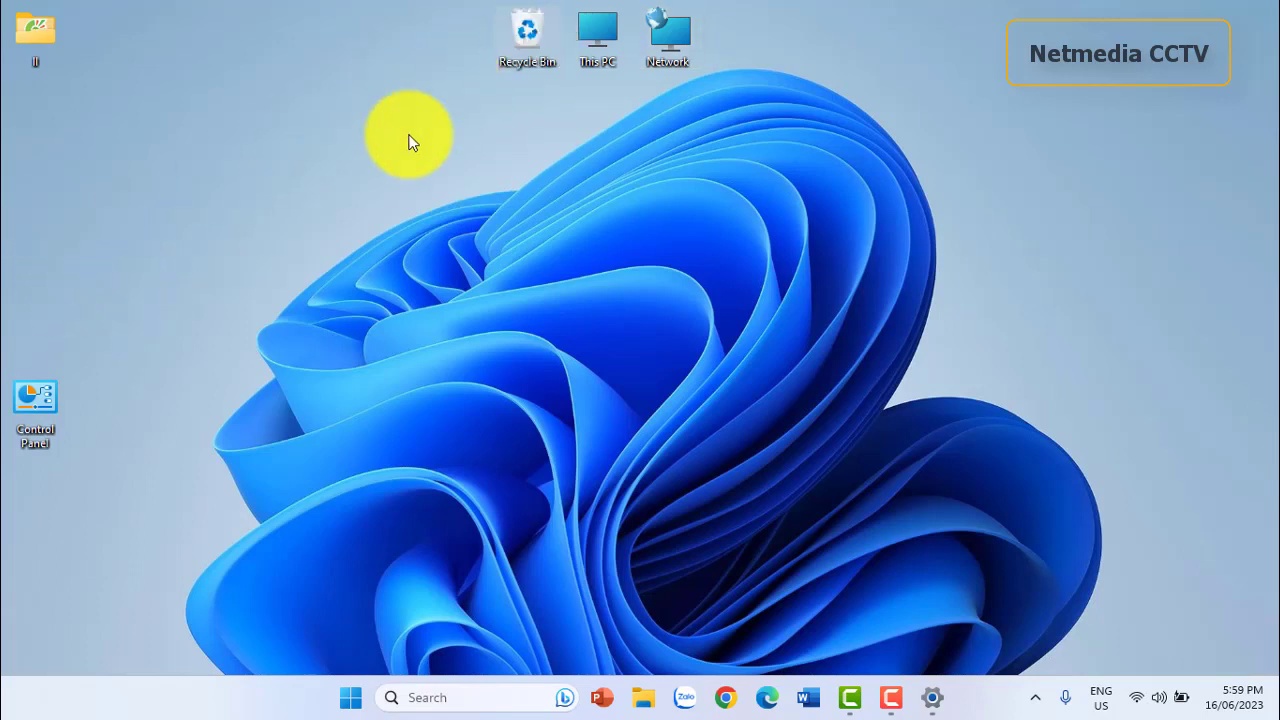
drag(60, 392, 741, 52)
drag(40, 35, 330, 136)
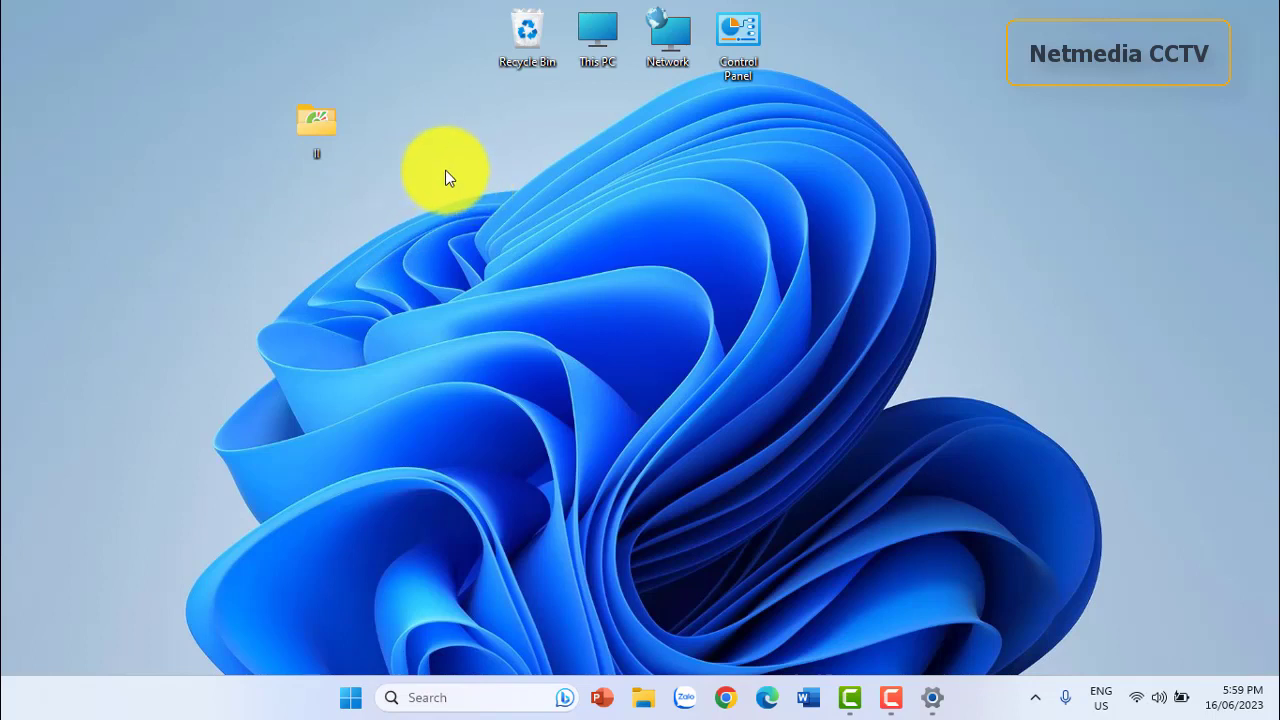
Open the icon chooser in the II folder's customization properties and look through the available icons.
click(324, 125)
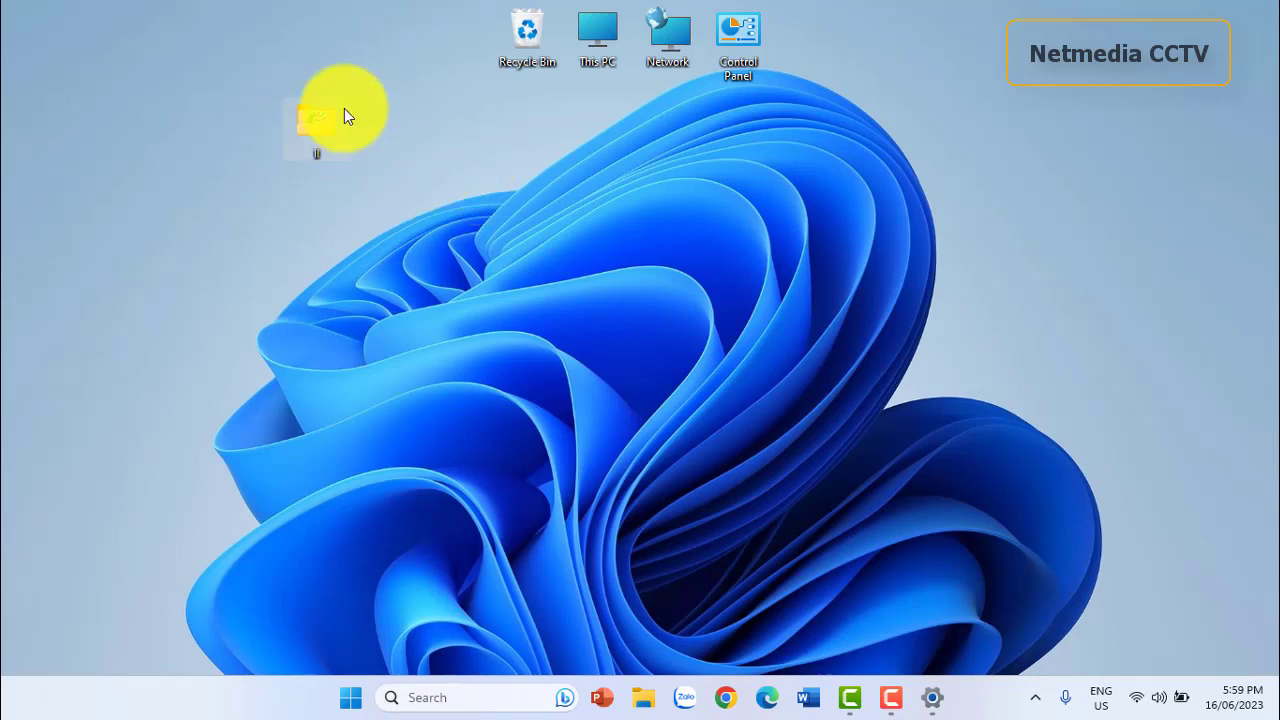
mouse_move(343, 108)
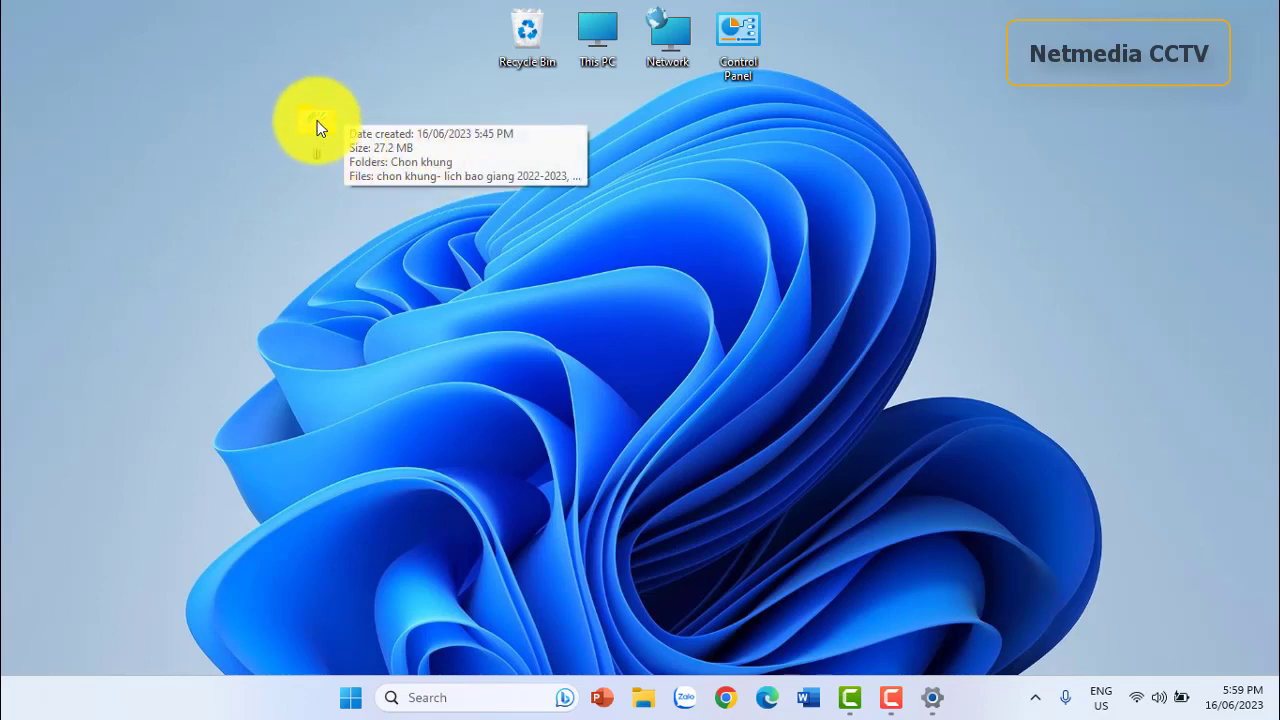
right_click(320, 126)
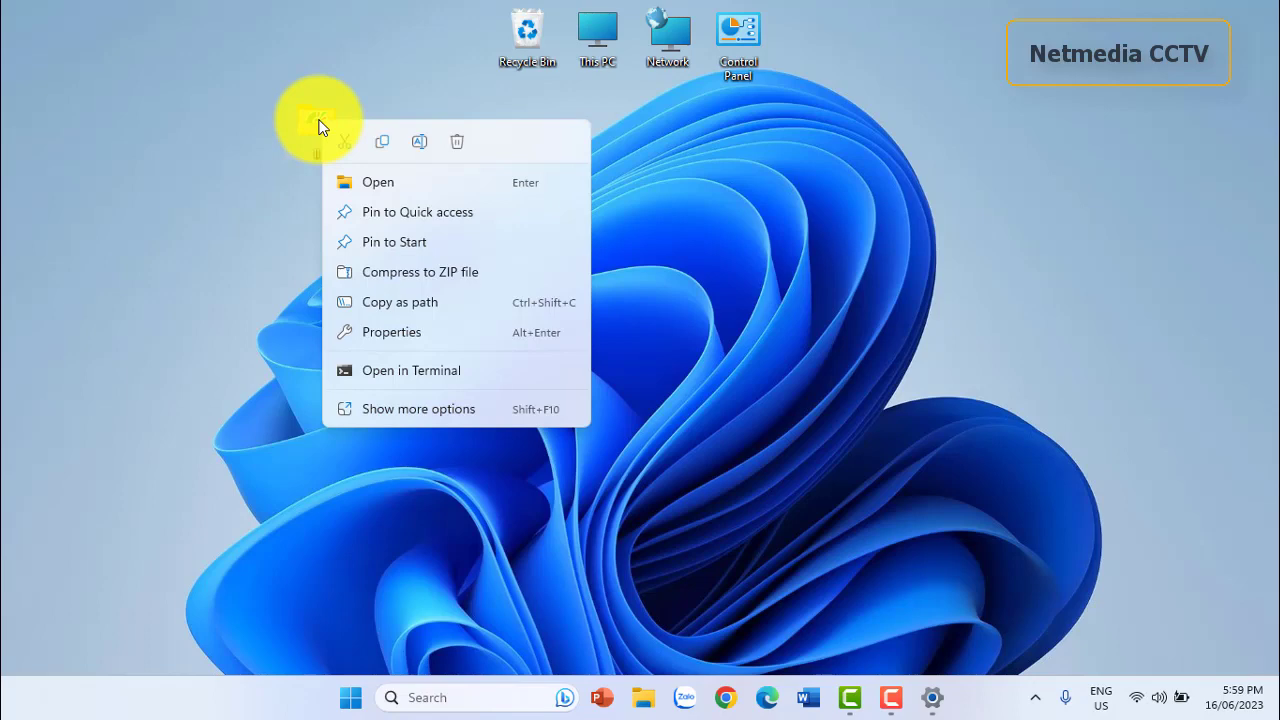
click(380, 333)
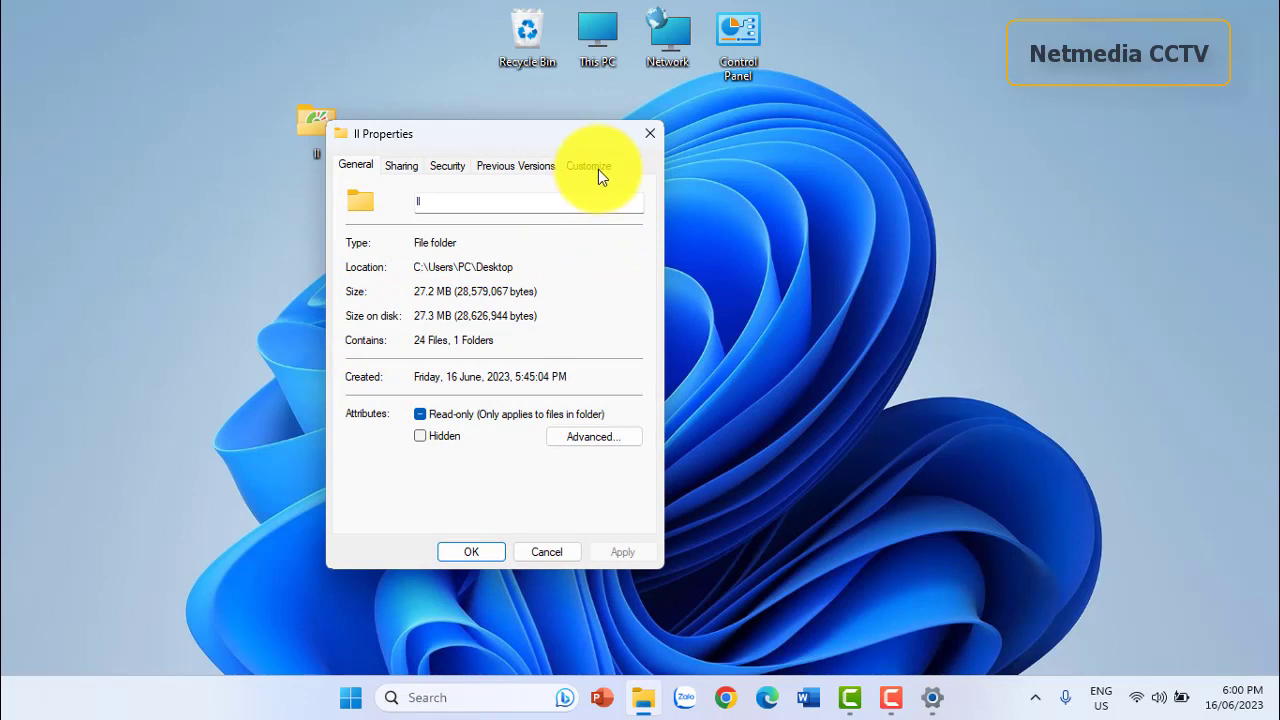
click(598, 170)
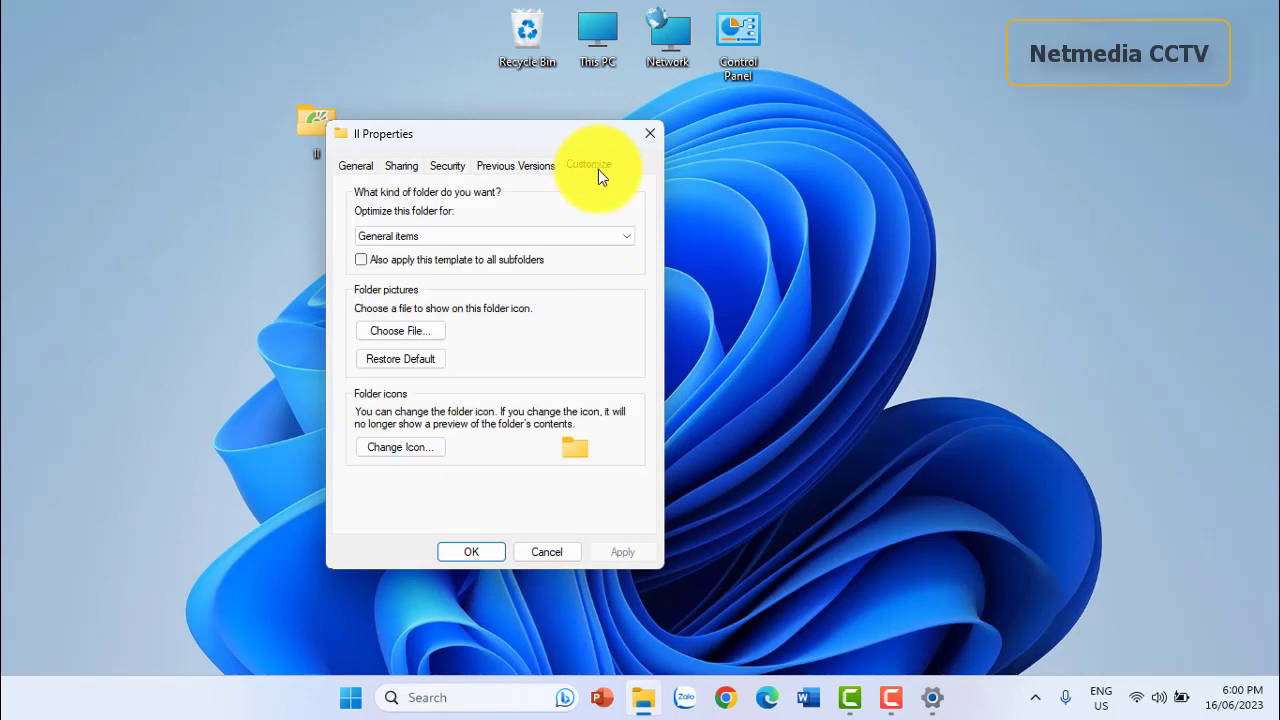
click(410, 448)
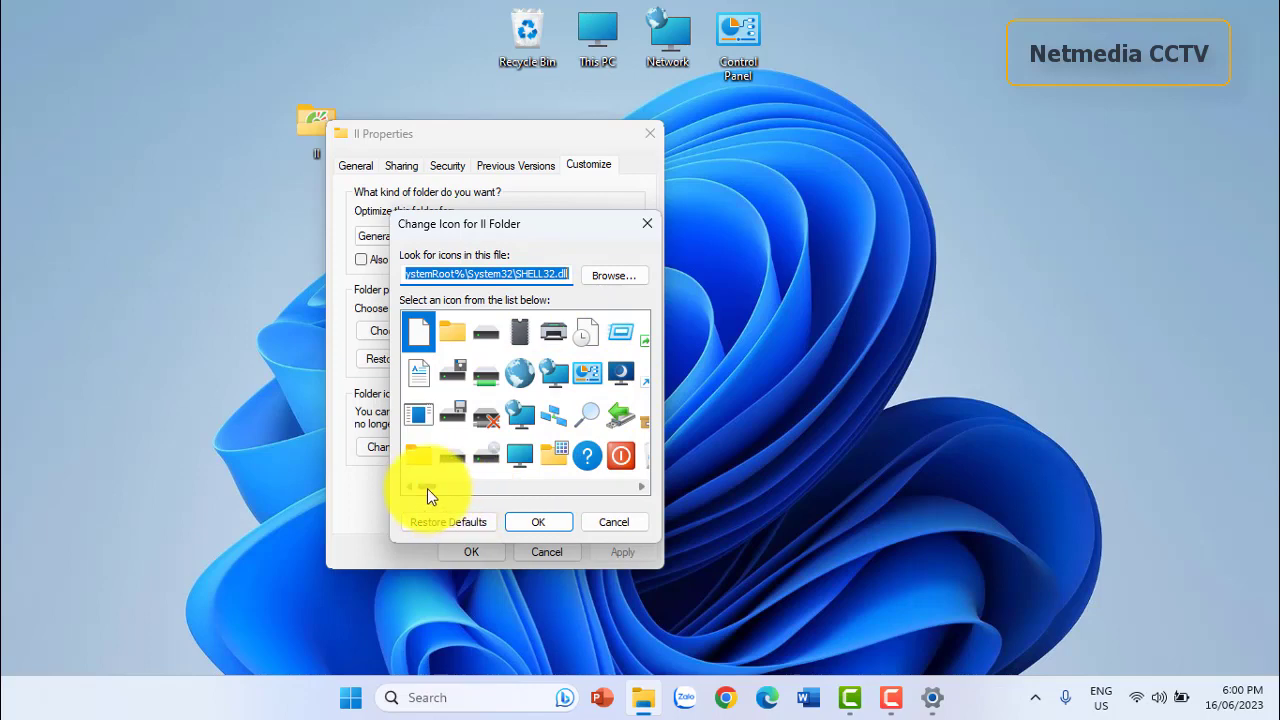
drag(427, 488, 505, 491)
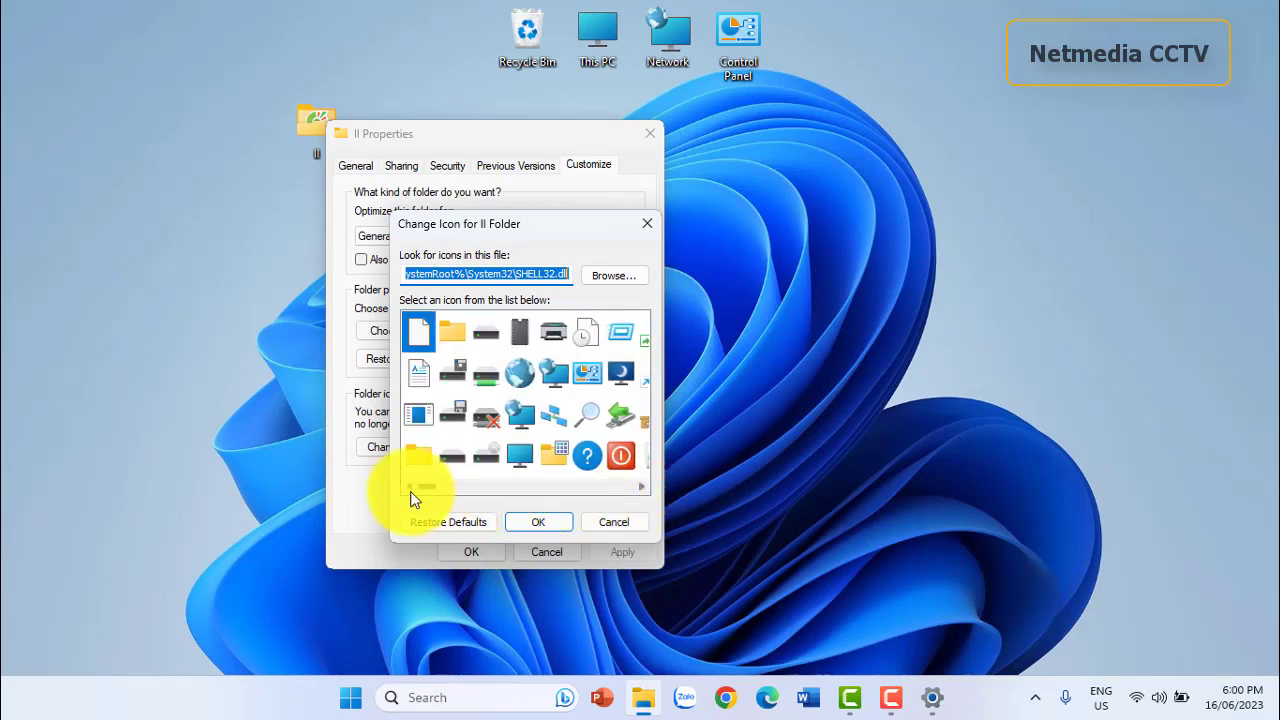
Review the file types offered when browsing for another icon file, and close the file browser without choosing one.
click(614, 277)
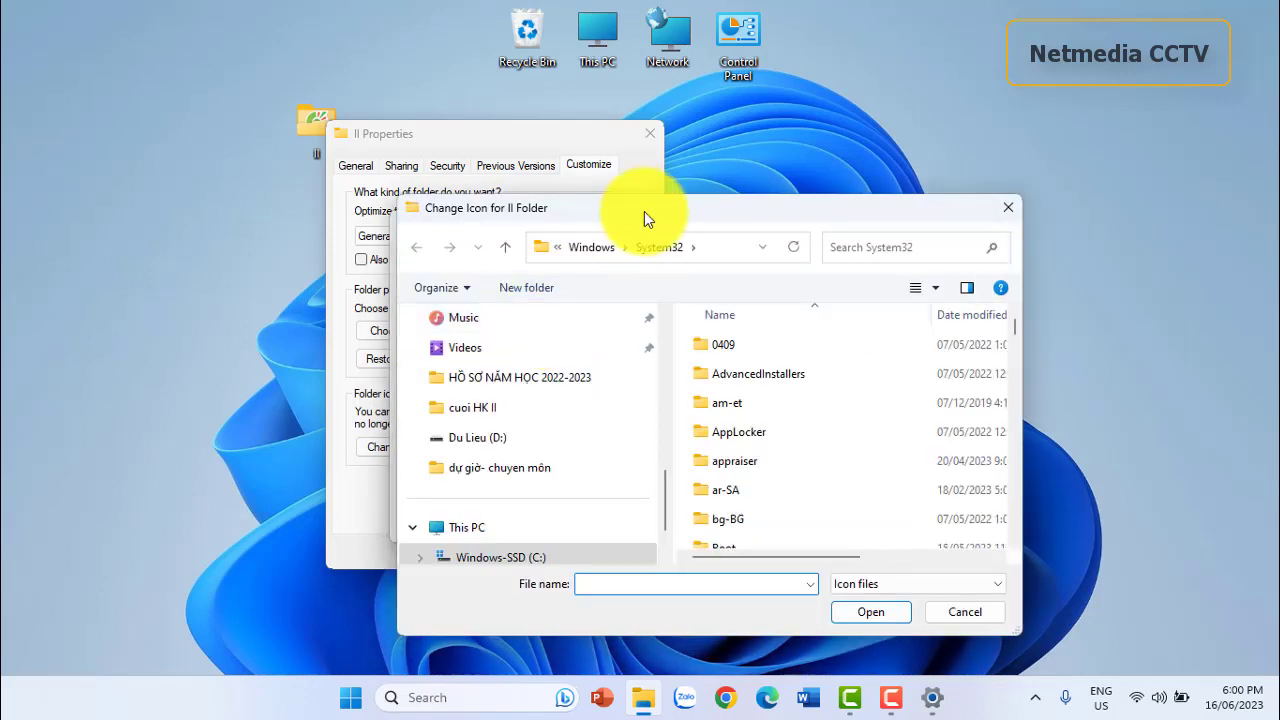
drag(700, 208, 645, 122)
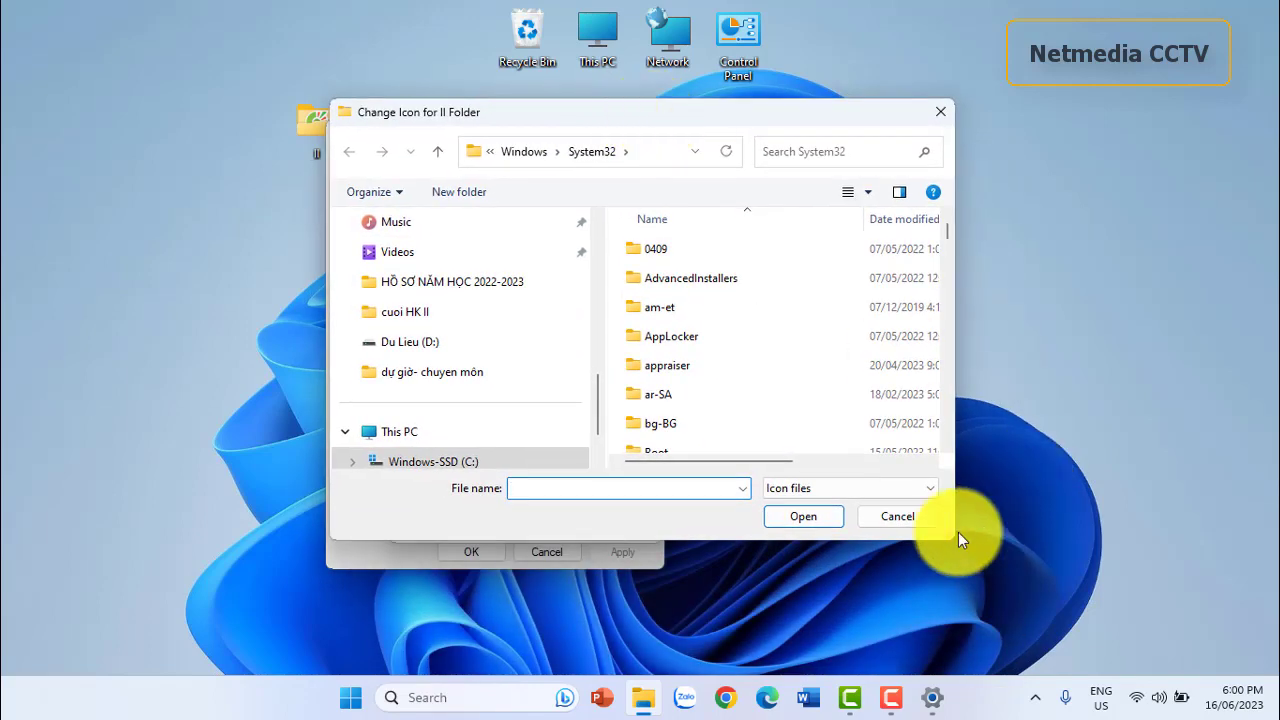
click(888, 488)
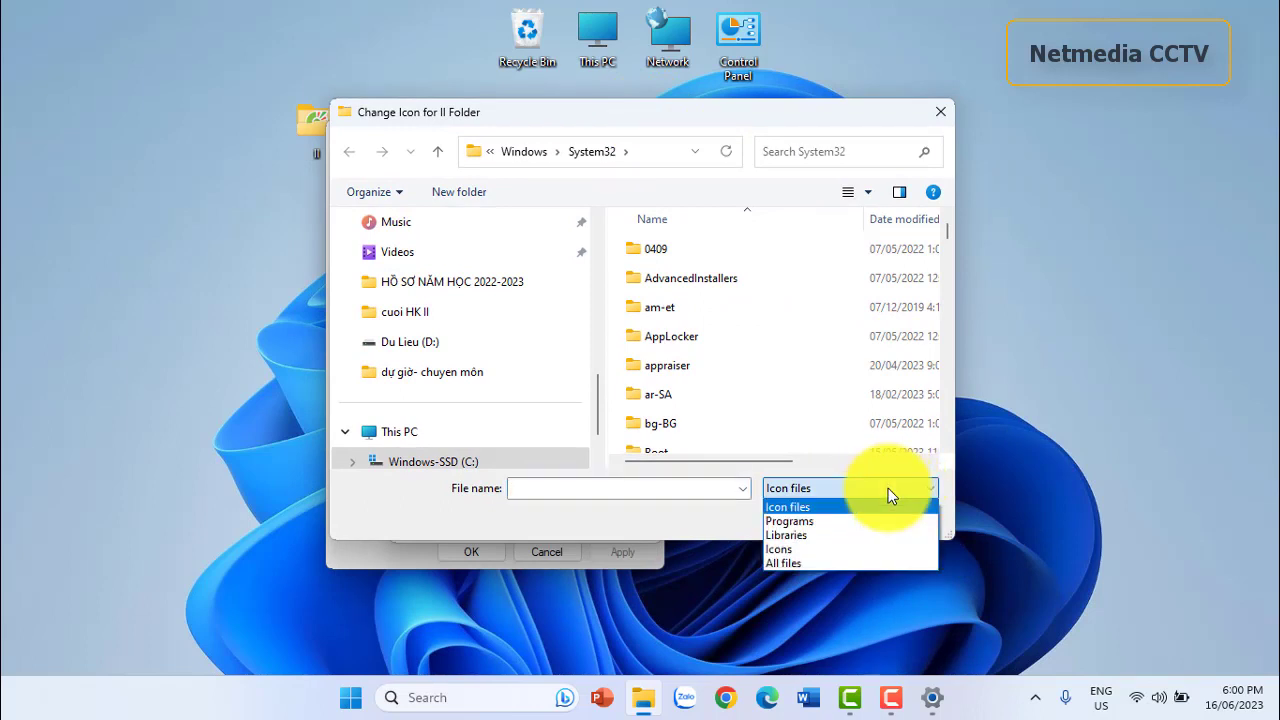
click(888, 488)
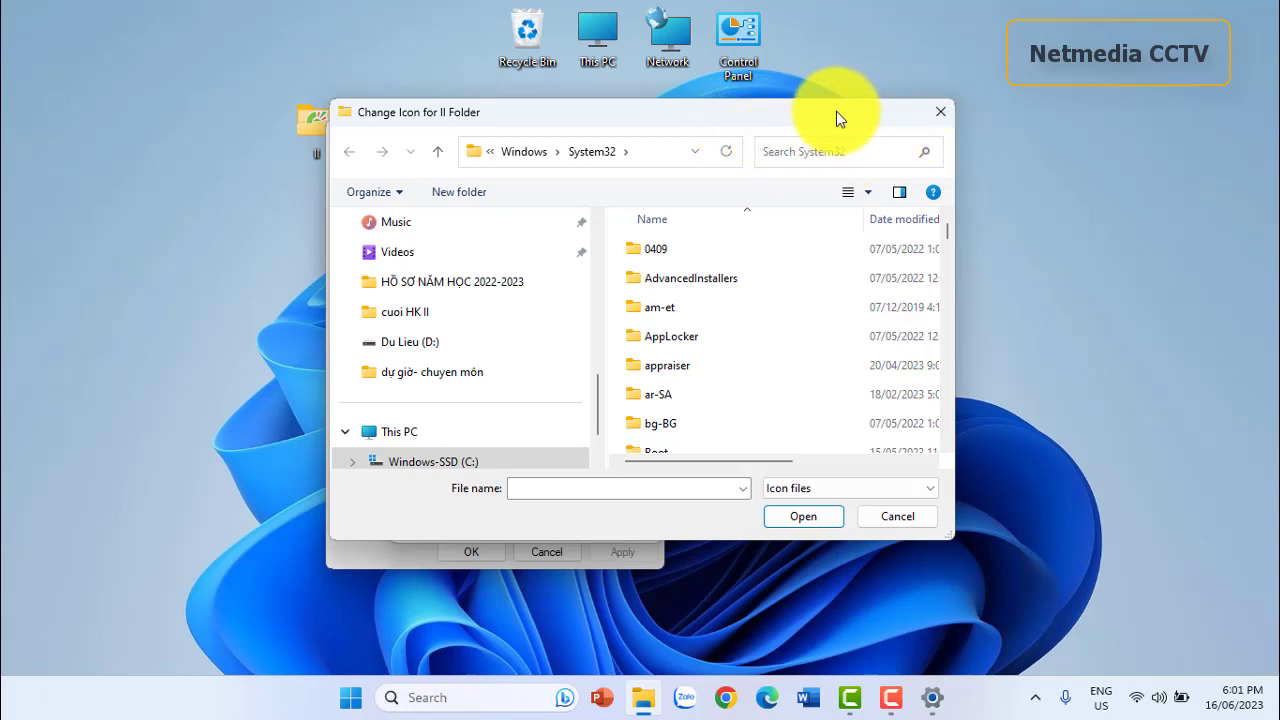
drag(835, 120, 982, 217)
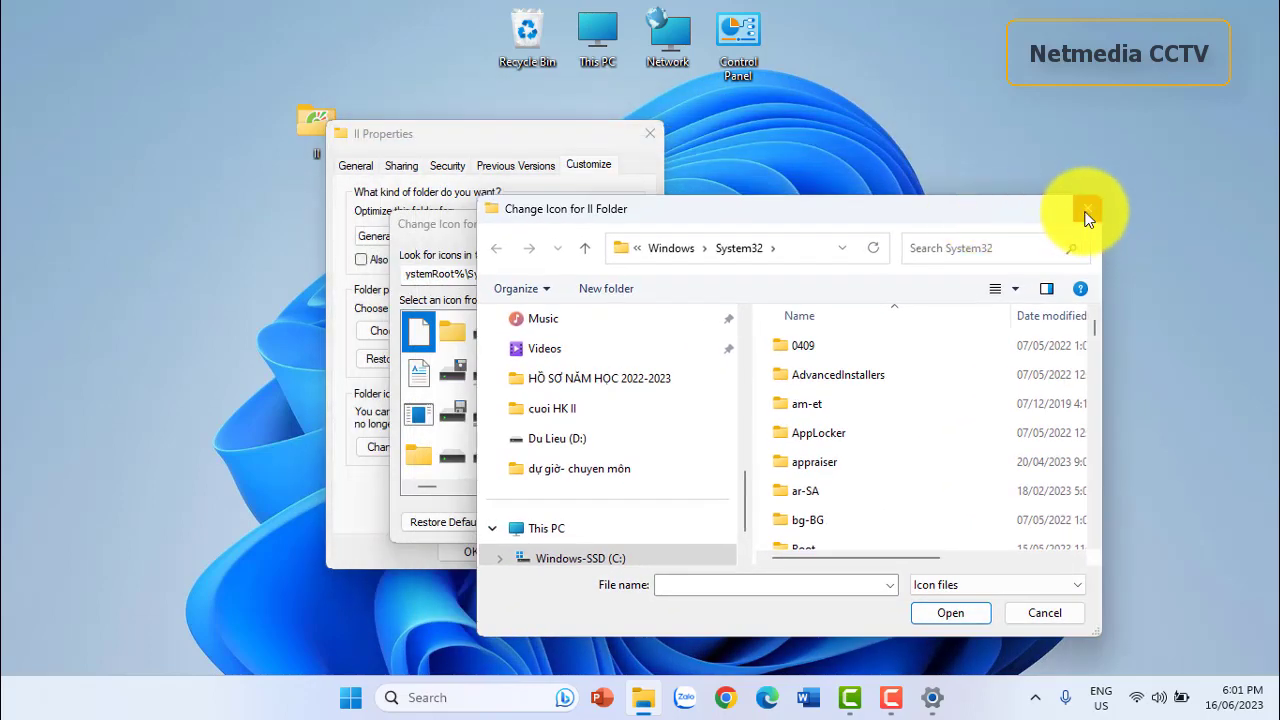
key(Escape)
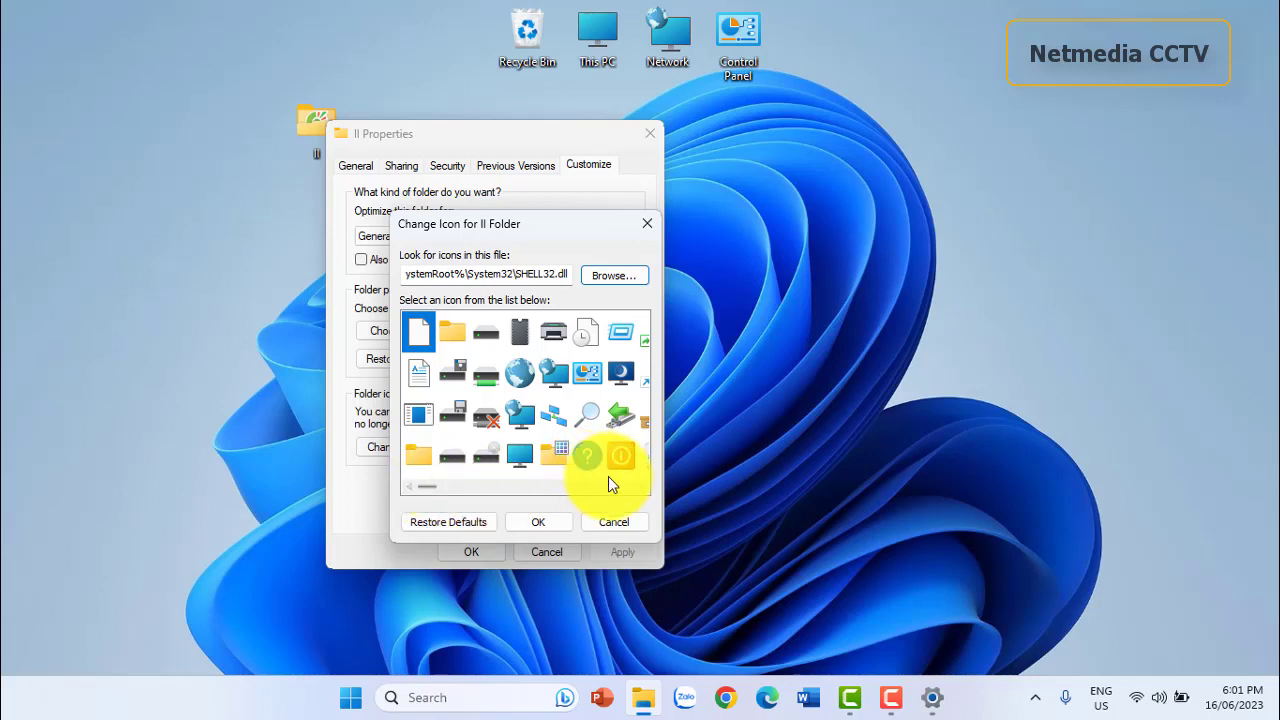
Apply the green tree icon to the II folder, and open the folder briefly to check it.
click(641, 487)
click(642, 487)
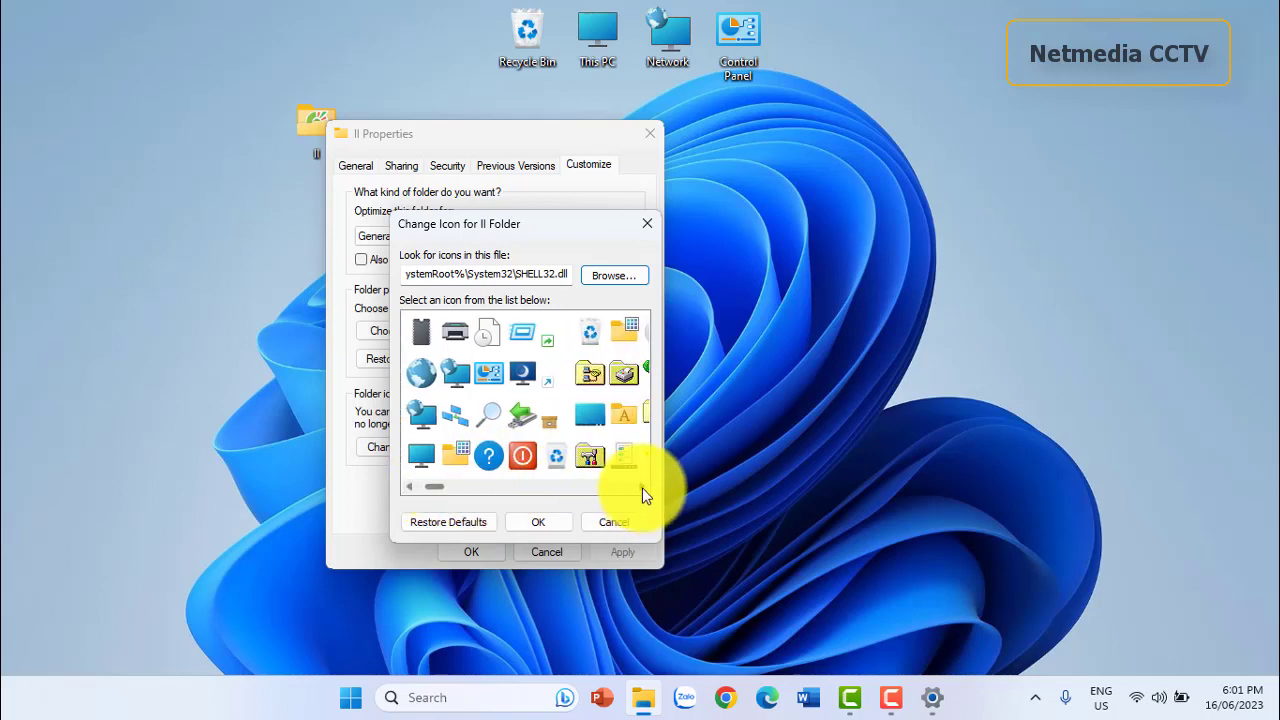
click(642, 487)
drag(446, 486, 449, 526)
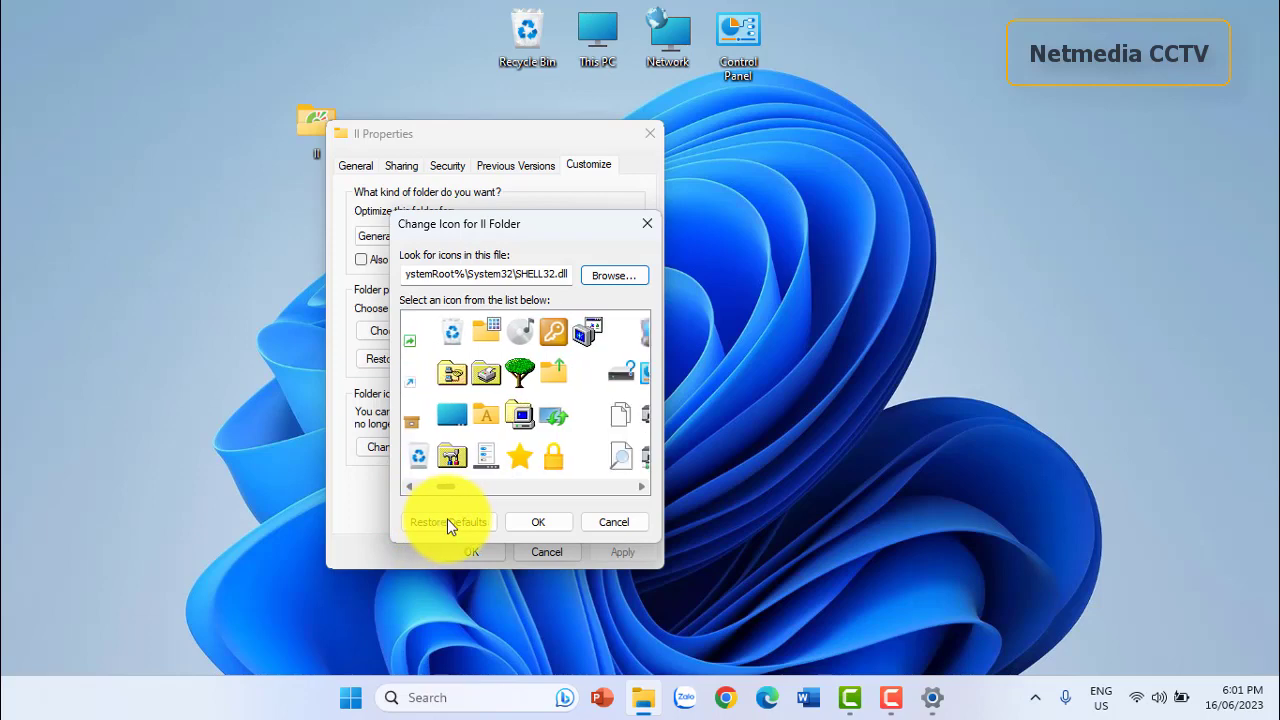
click(519, 372)
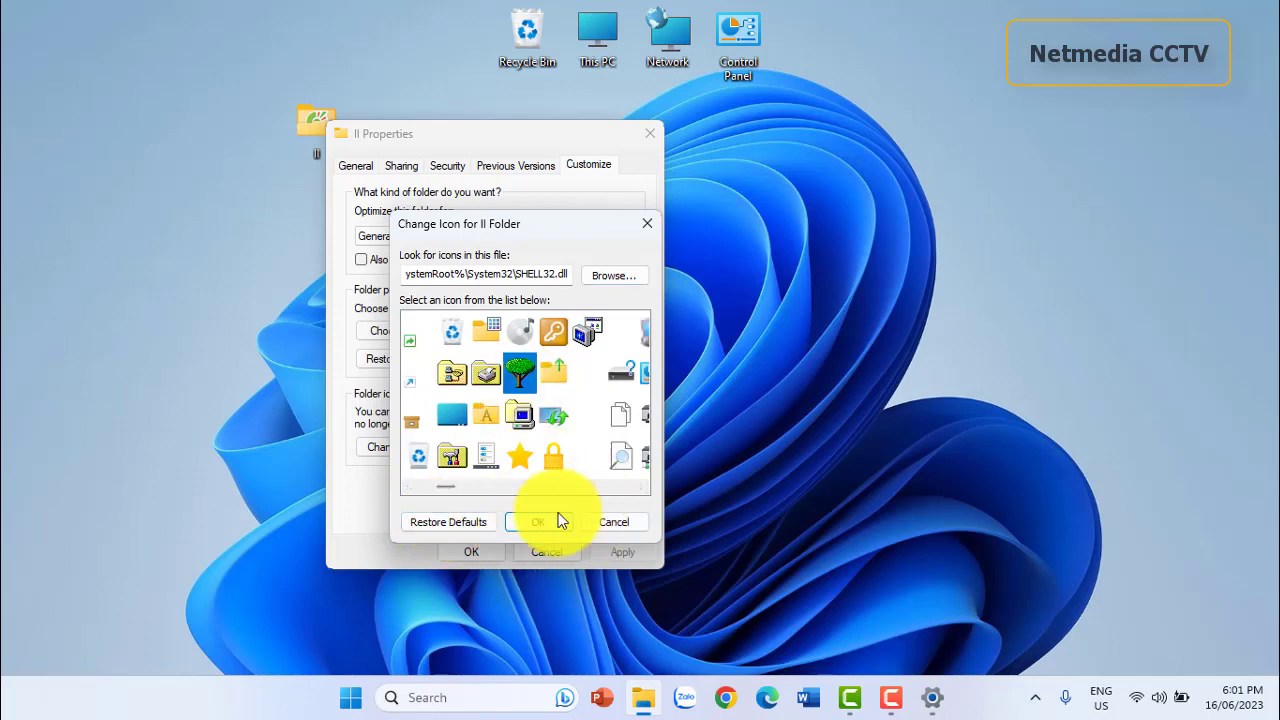
click(549, 520)
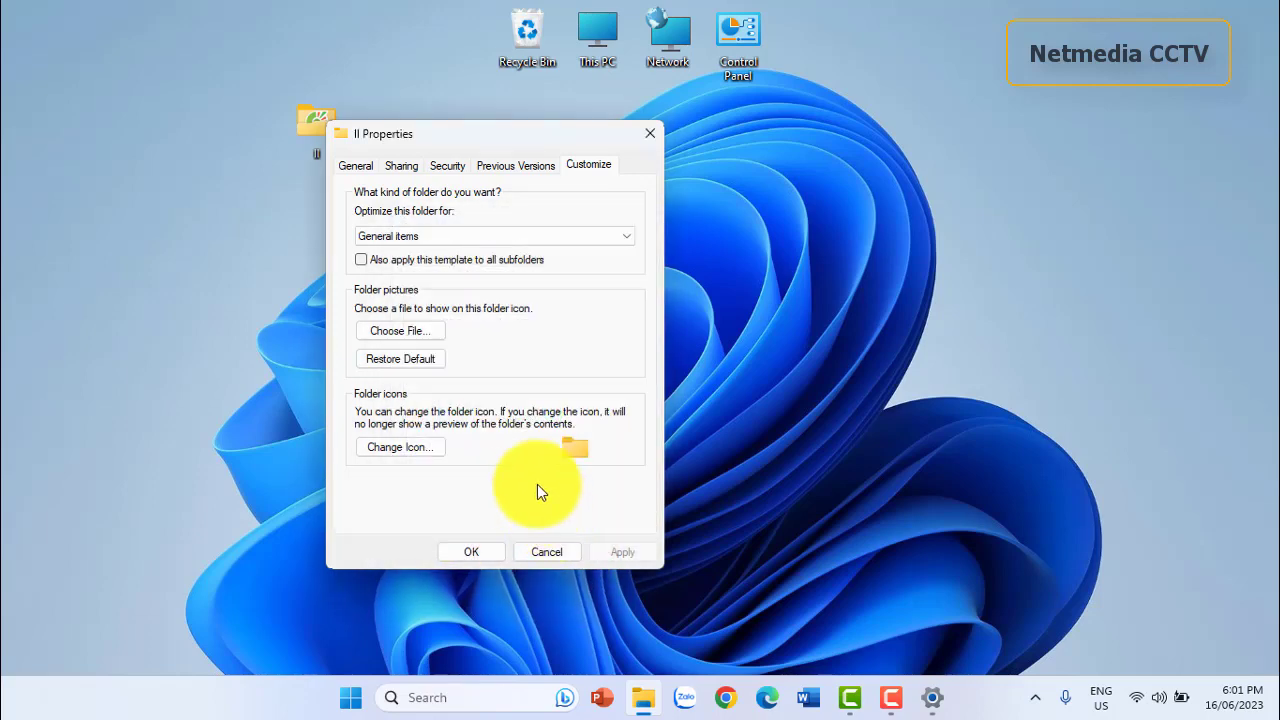
click(617, 550)
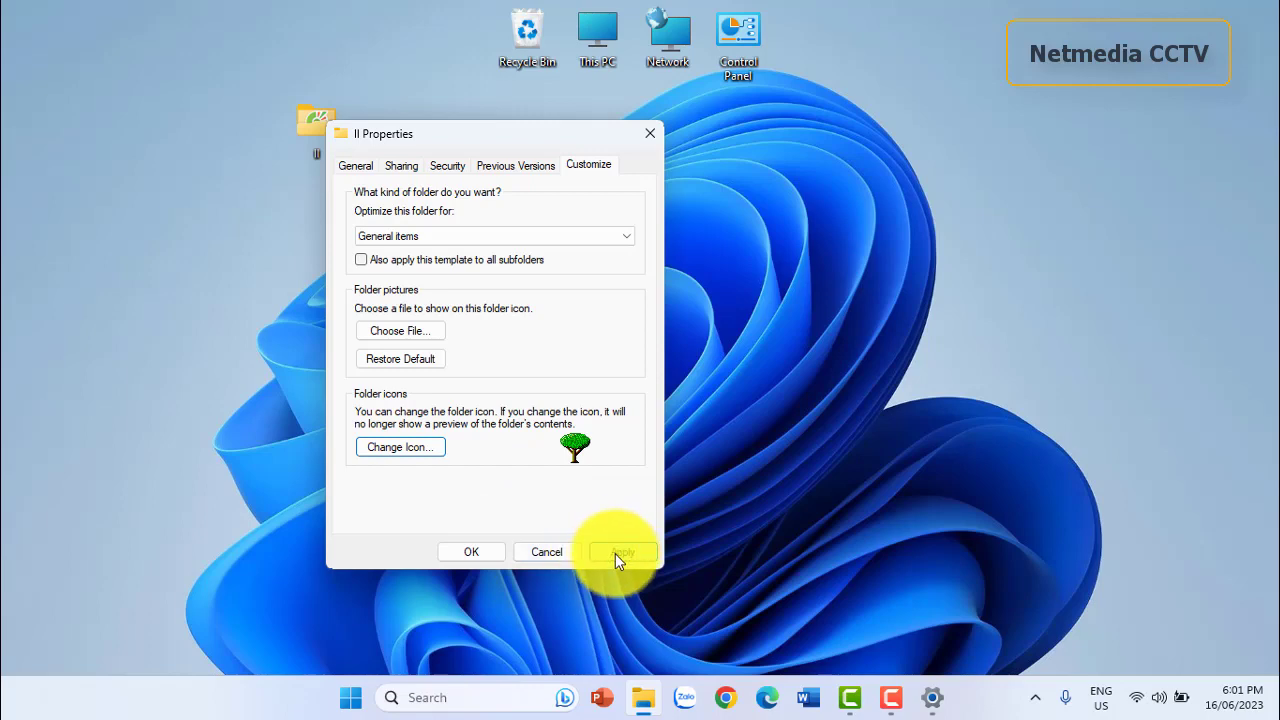
click(483, 555)
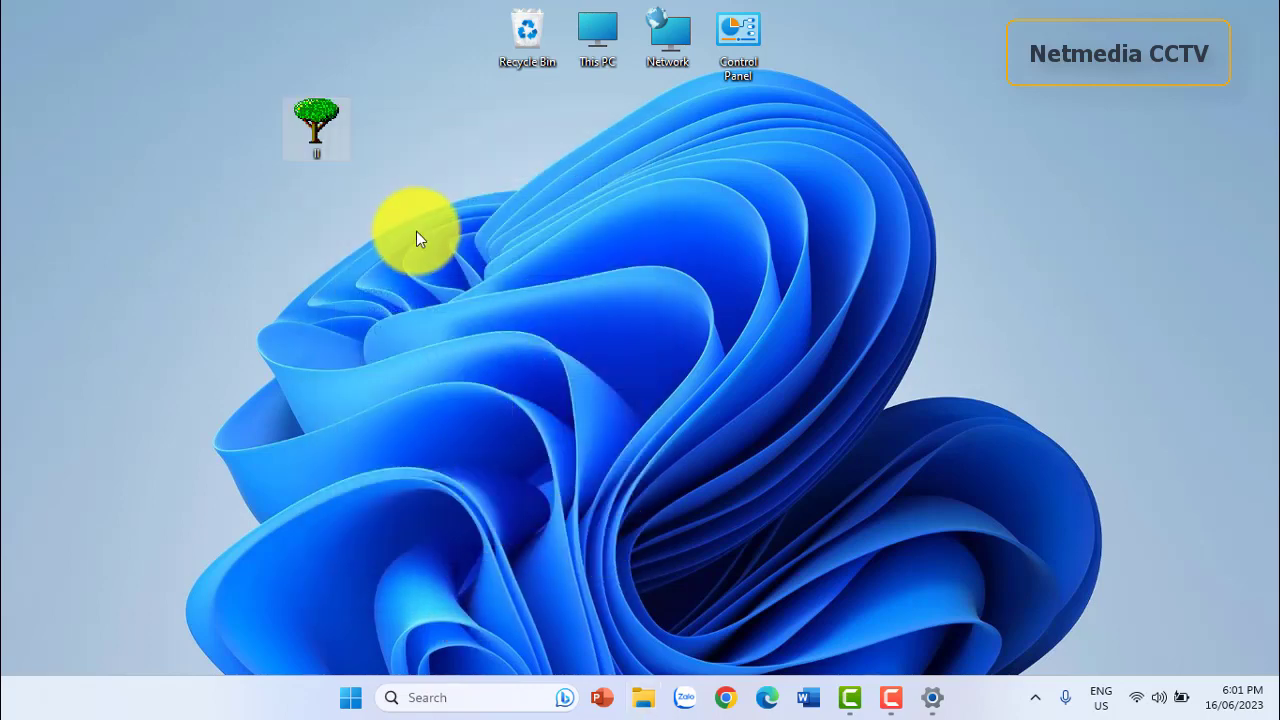
double_click(328, 120)
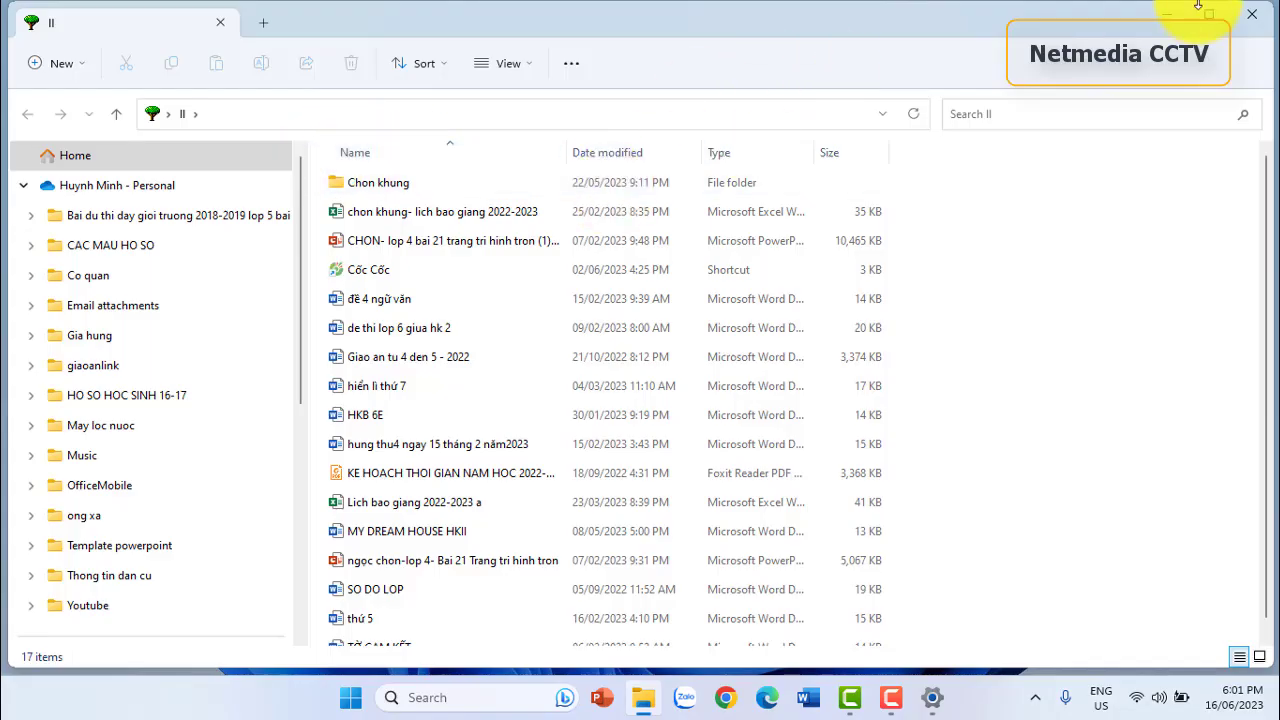
click(1251, 14)
Restore the II folder's default icon and move the folder up to the desktop's first row.
mouse_move(316, 122)
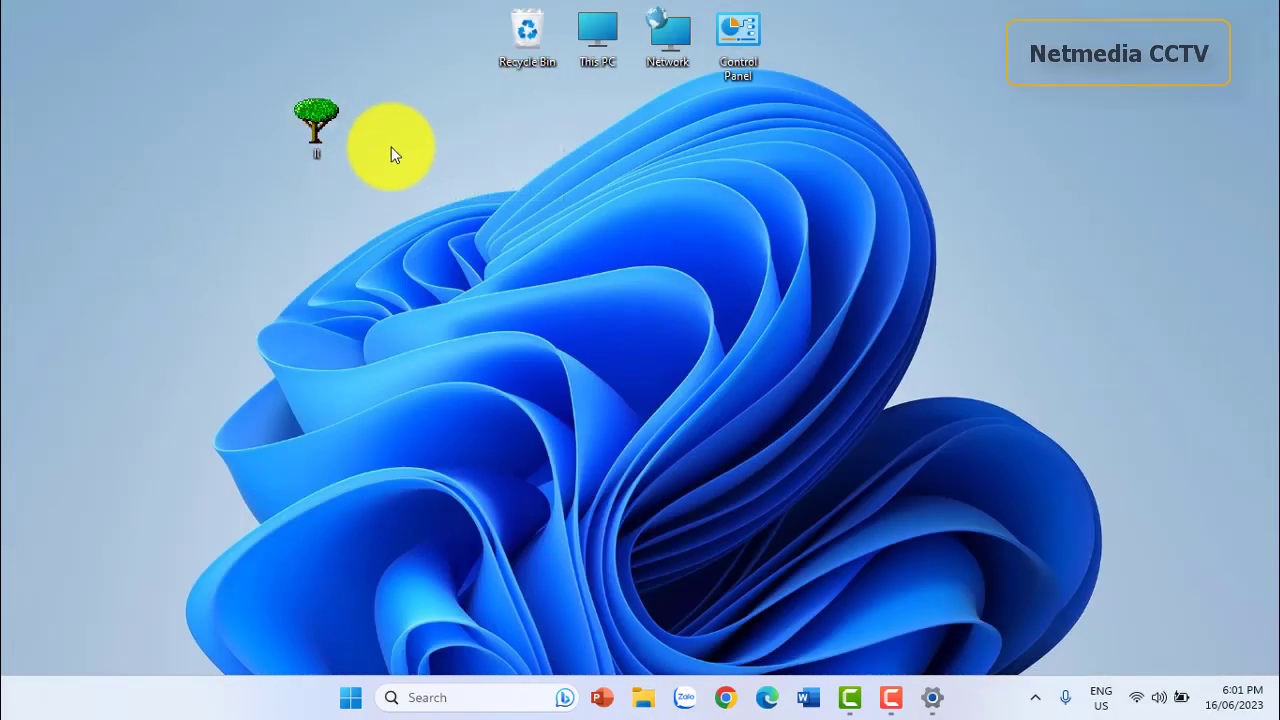
right_click(312, 123)
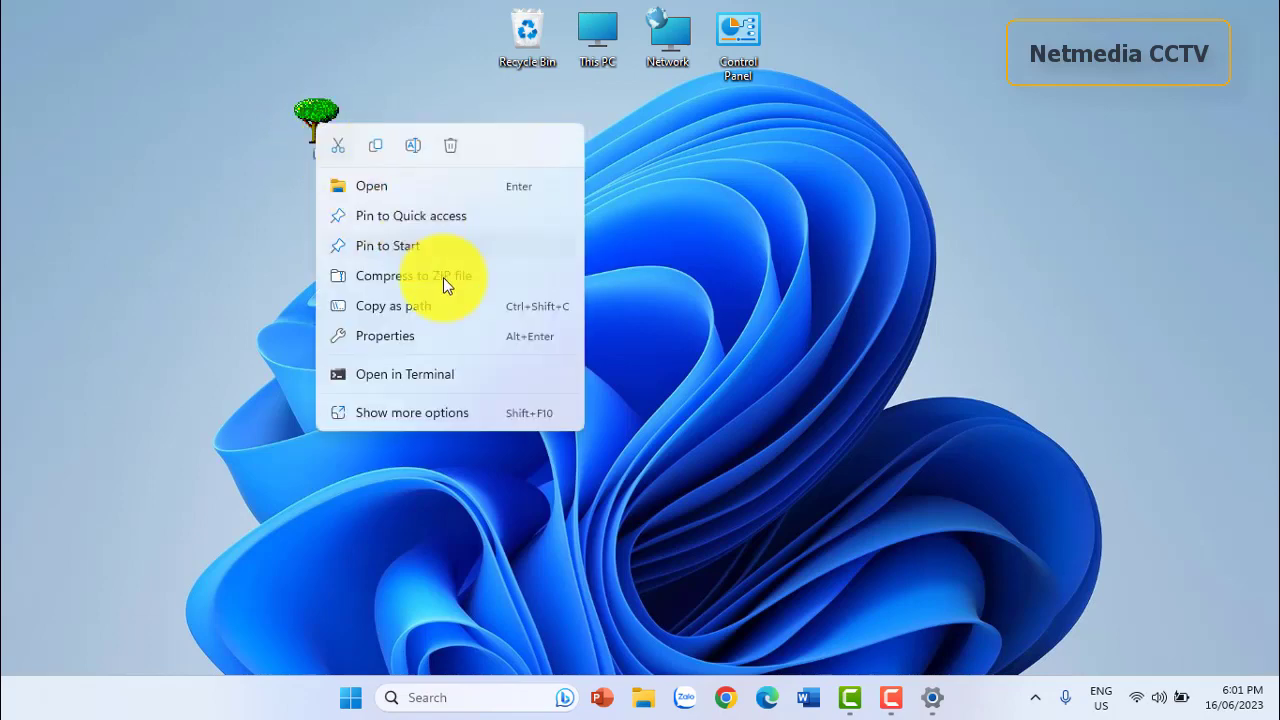
click(408, 346)
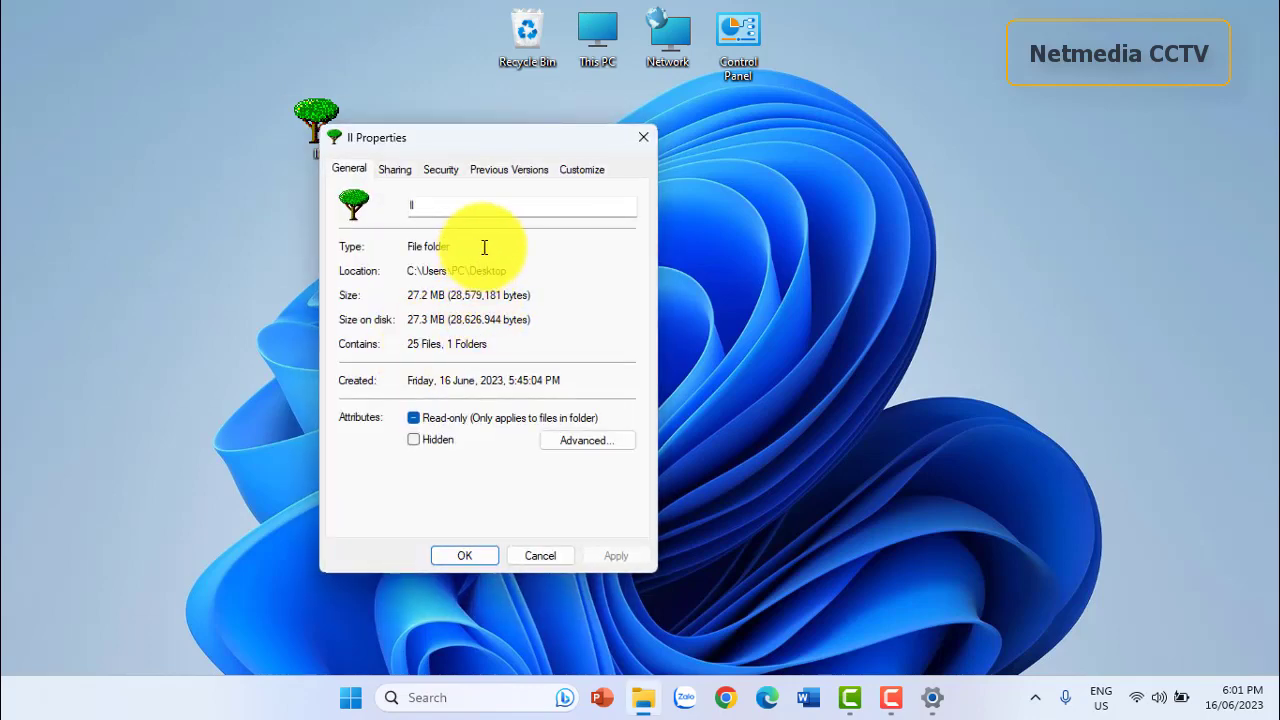
click(582, 168)
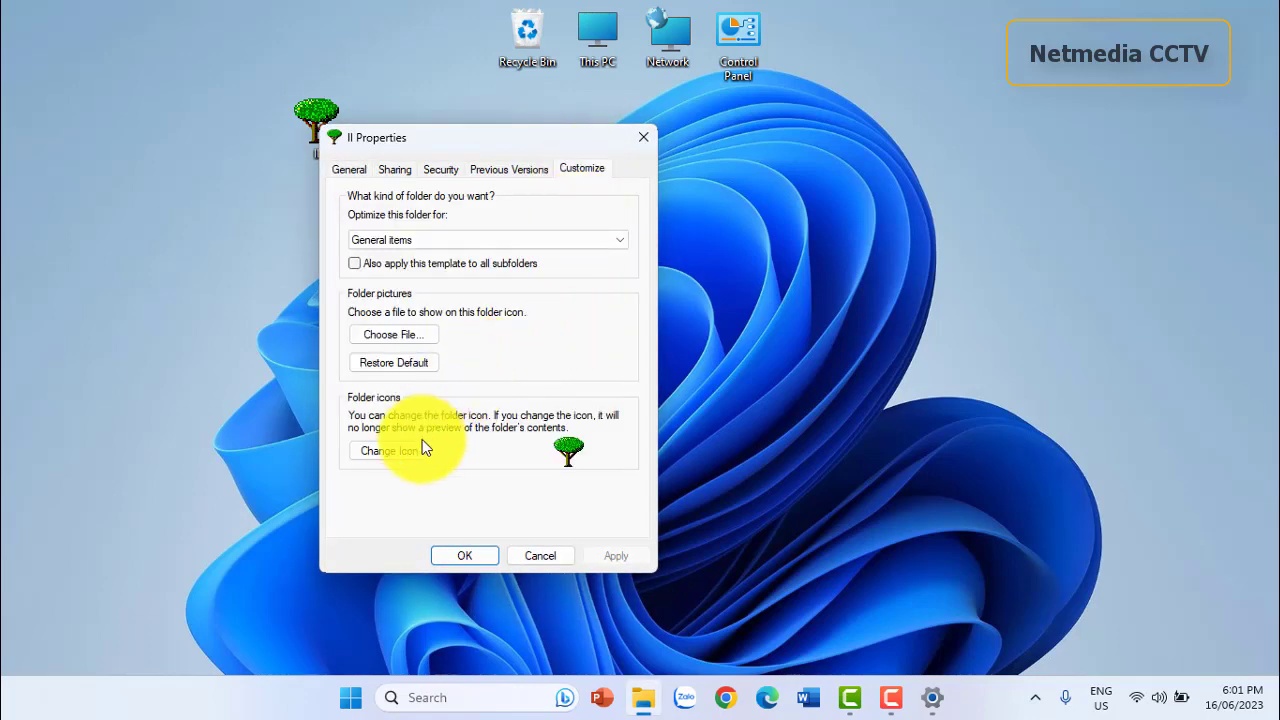
click(395, 452)
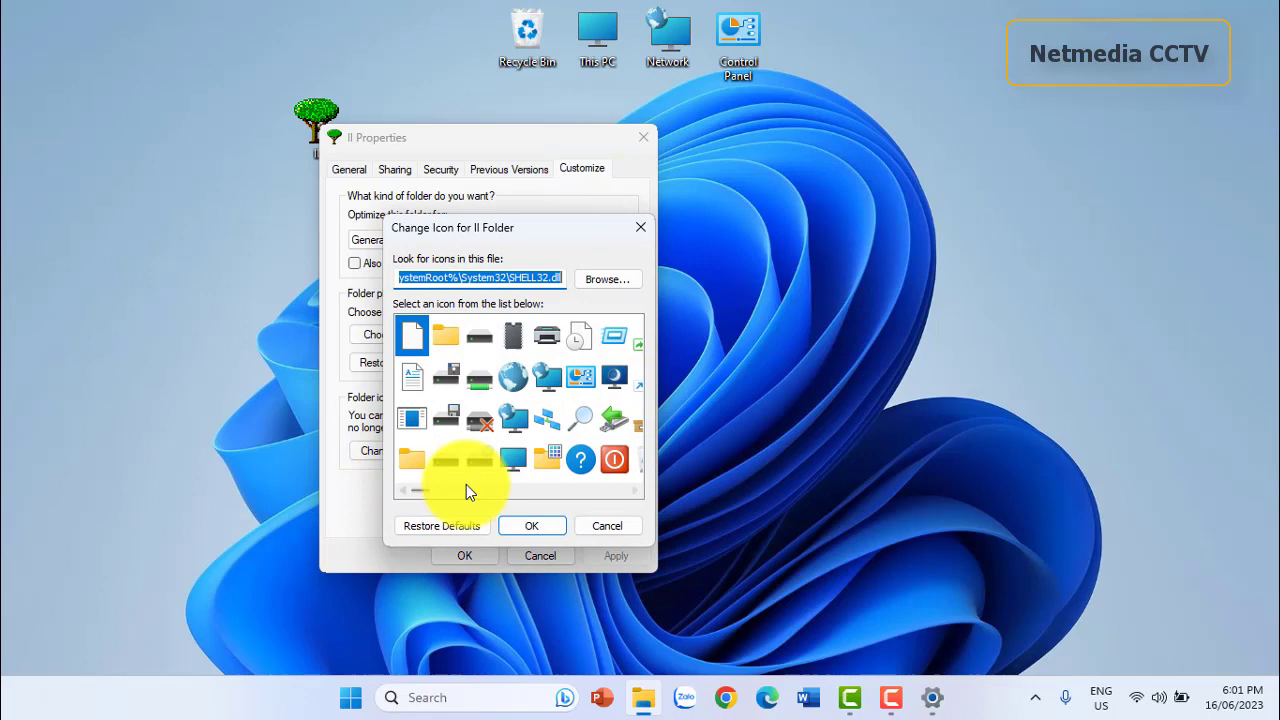
click(425, 533)
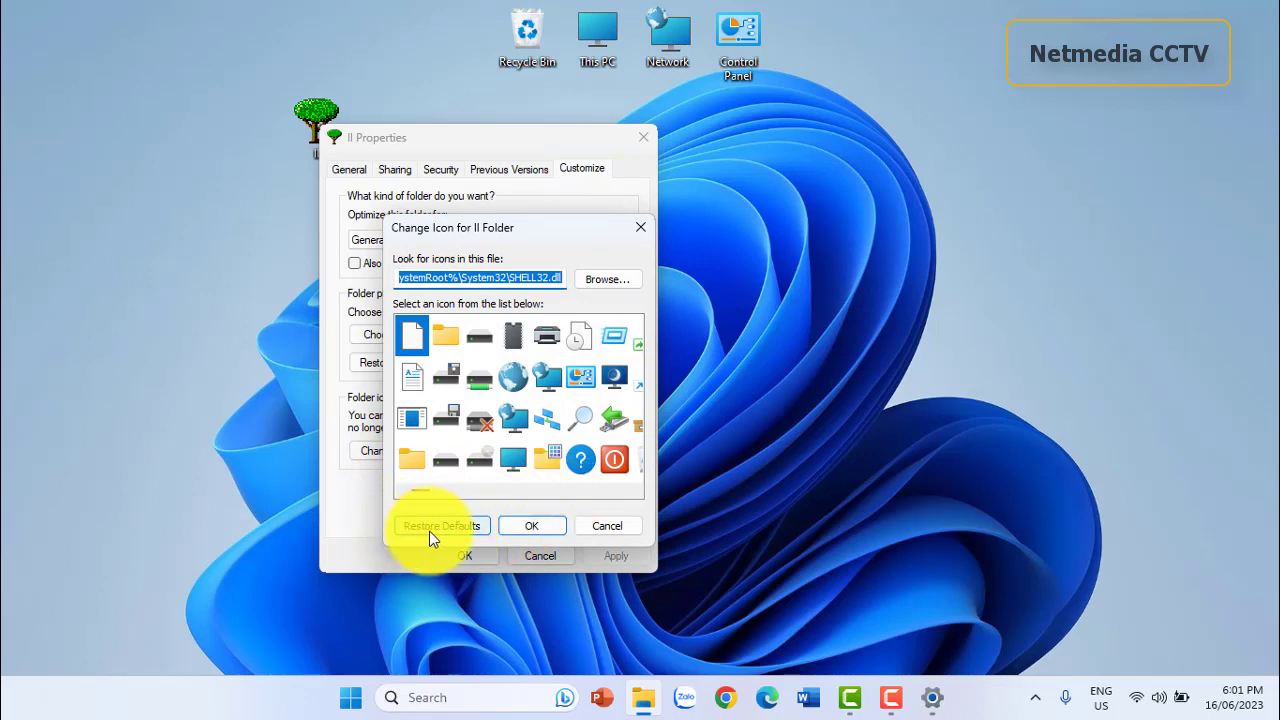
key(Return)
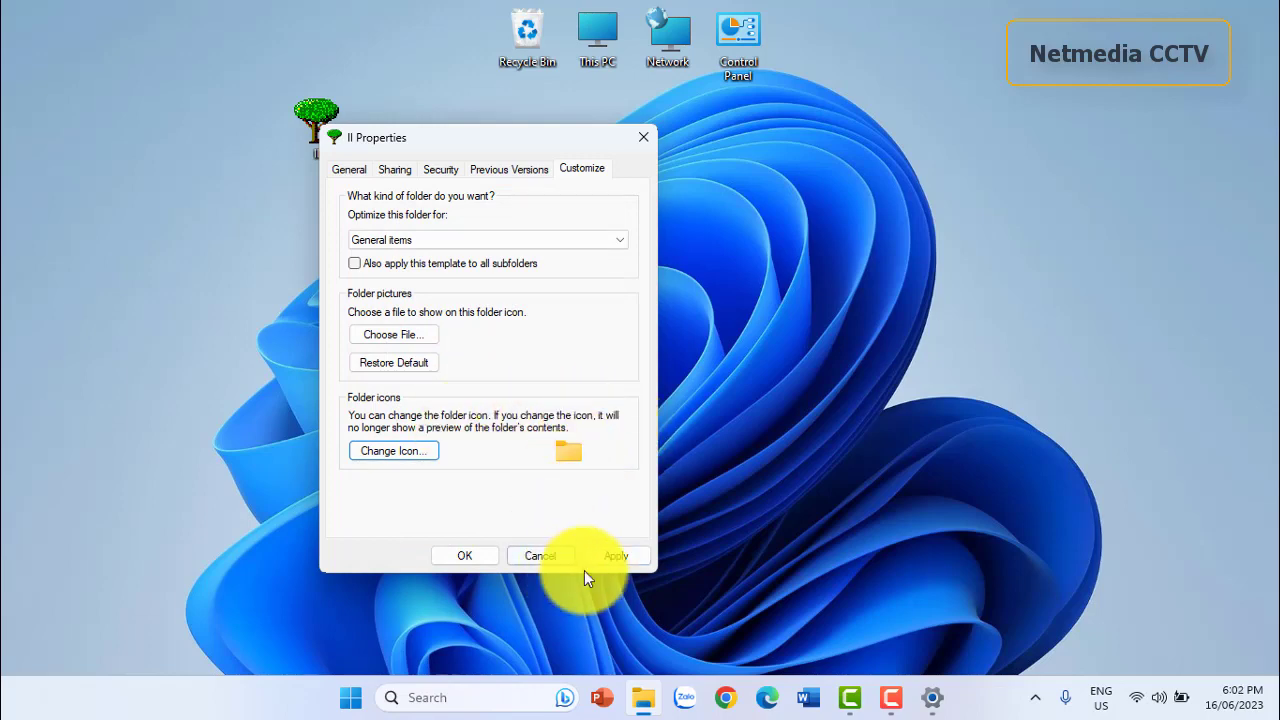
click(466, 558)
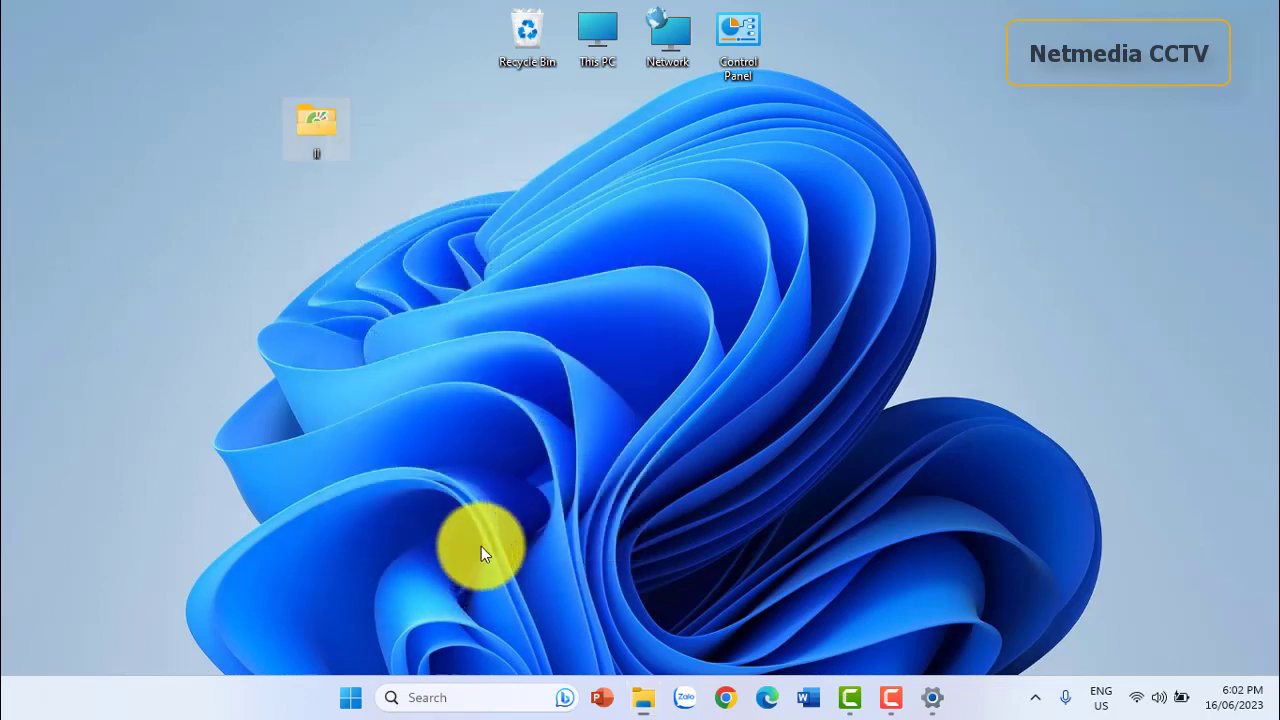
drag(330, 119, 339, 44)
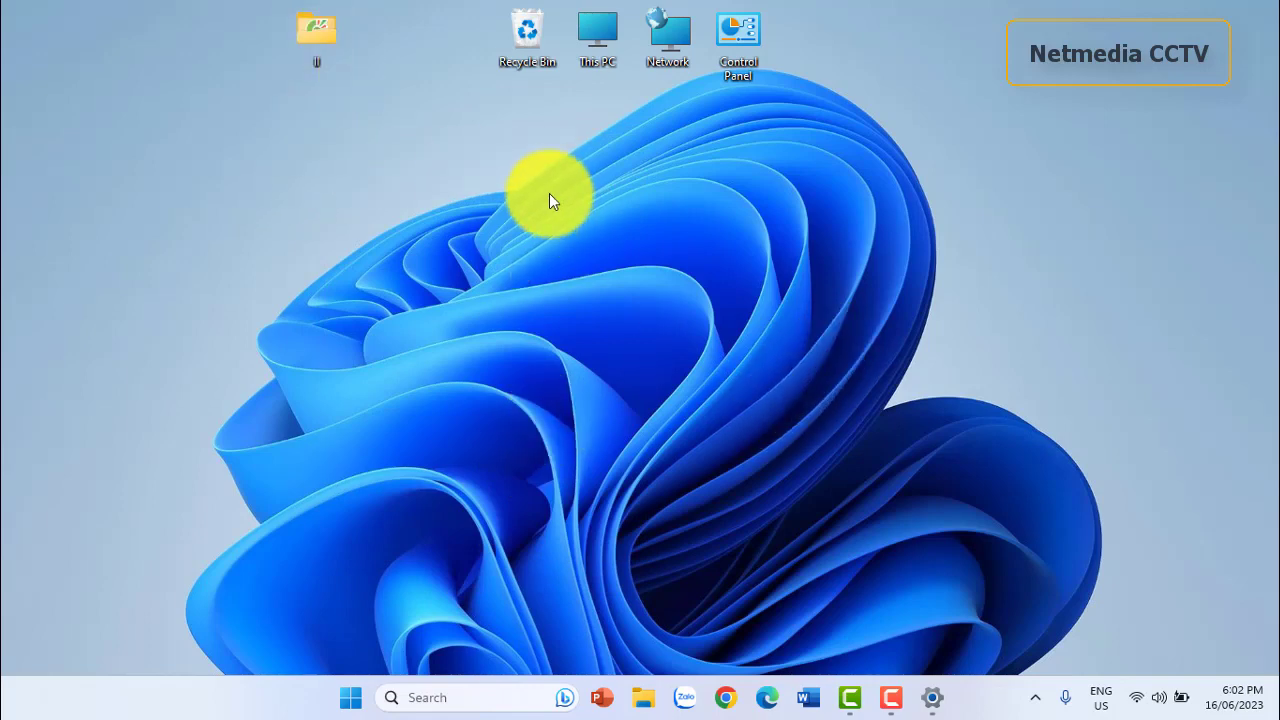